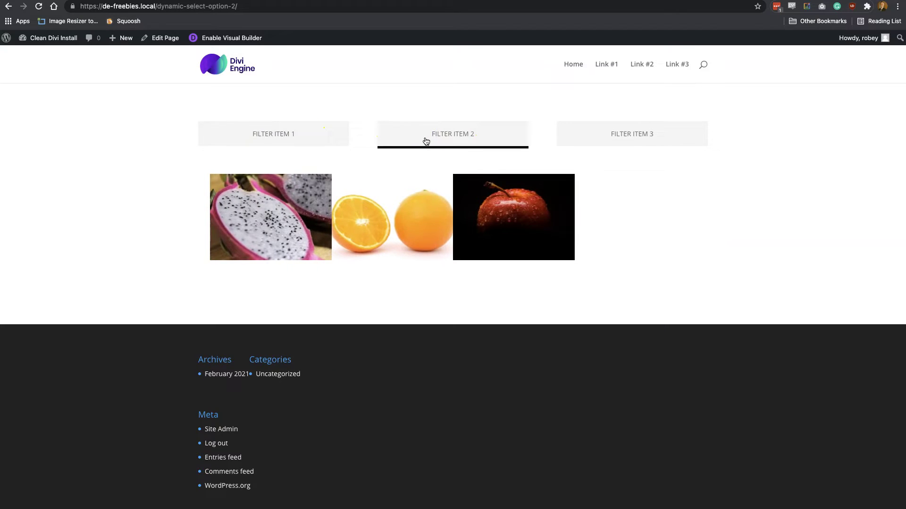
Try the Filter Item 1, Filter Item 2 and Filter Item 3 filters on the finished demo page.
{"action": "left_click", "coordinate": [598, 141]}
{"action": "left_click", "coordinate": [302, 135]}
{"action": "left_click", "coordinate": [419, 141]}
{"action": "left_click", "coordinate": [581, 142]}
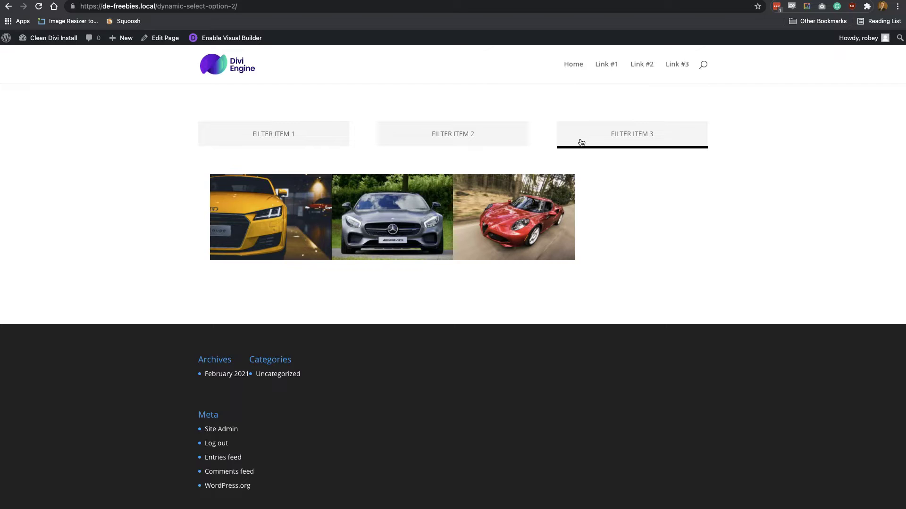
{"action": "left_click", "coordinate": [283, 126]}
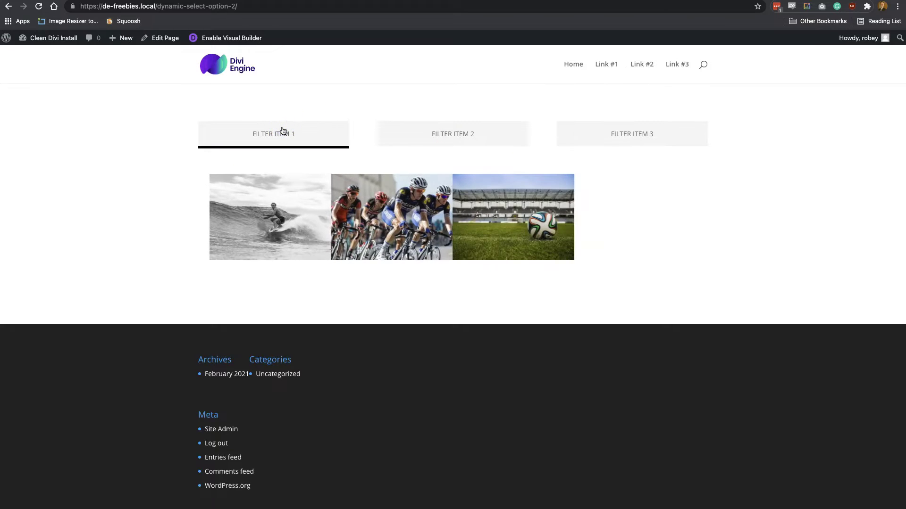
{"action": "left_click", "coordinate": [462, 145]}
{"action": "left_click", "coordinate": [605, 141]}
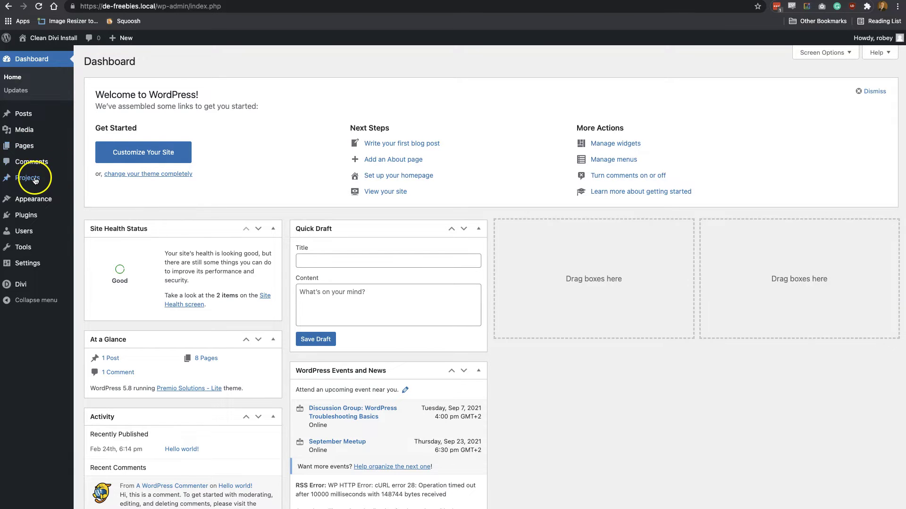
Add a new project category named Banana with the slug banana.
{"action": "mouse_move", "coordinate": [35, 180]}
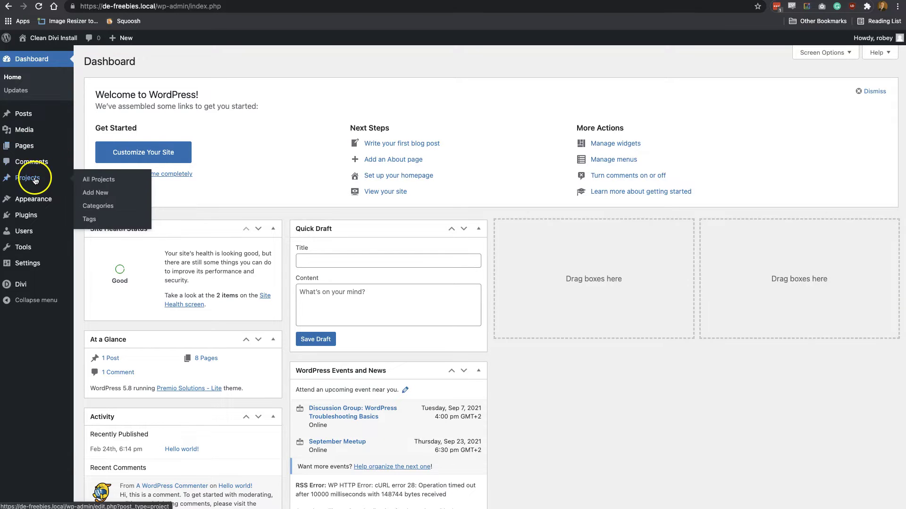
{"action": "left_click", "coordinate": [105, 206]}
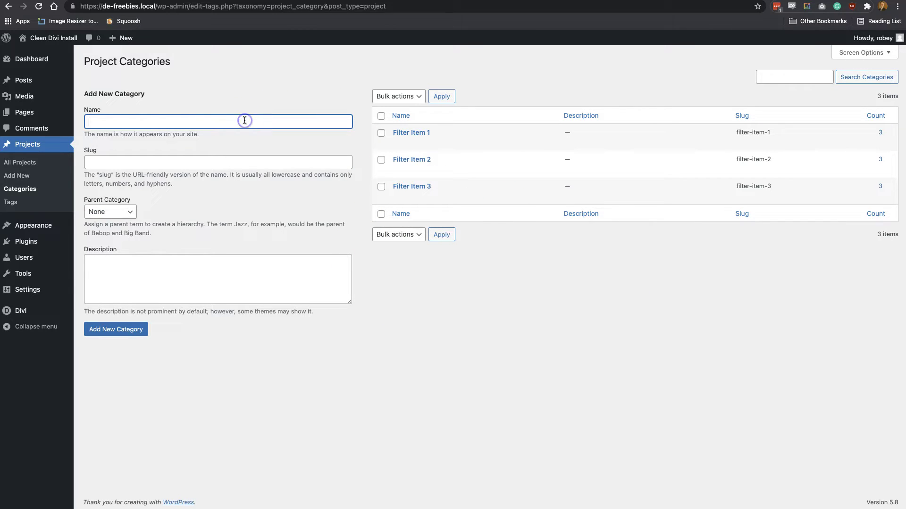
{"action": "type", "text": "Banana"}
{"action": "left_click", "coordinate": [185, 163]}
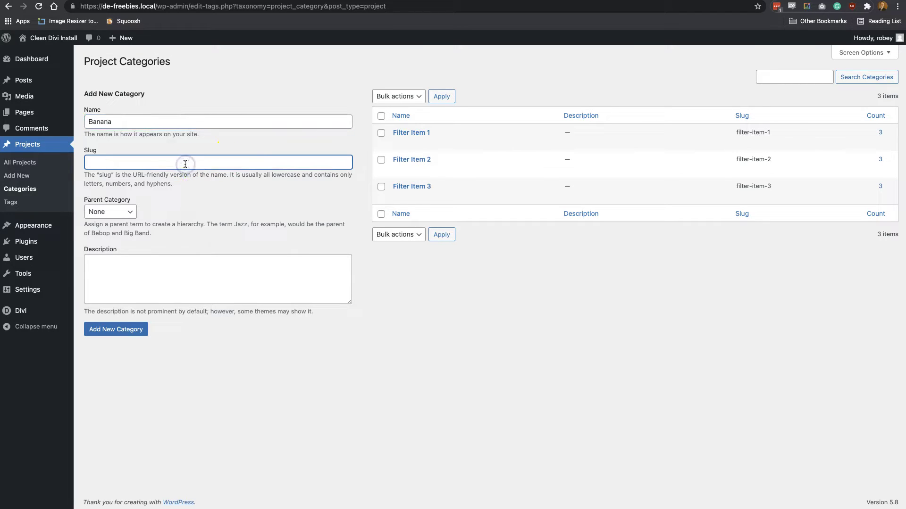
{"action": "type", "text": "banana"}
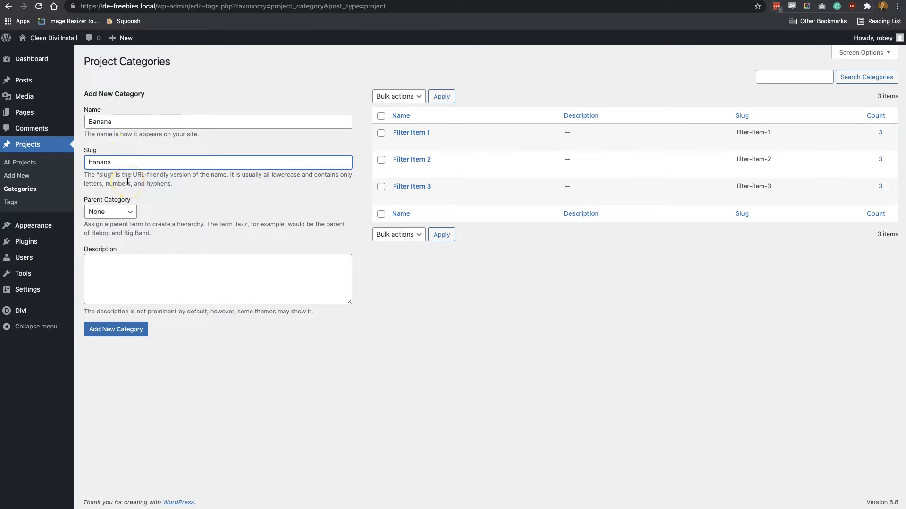
{"action": "left_click", "coordinate": [122, 331]}
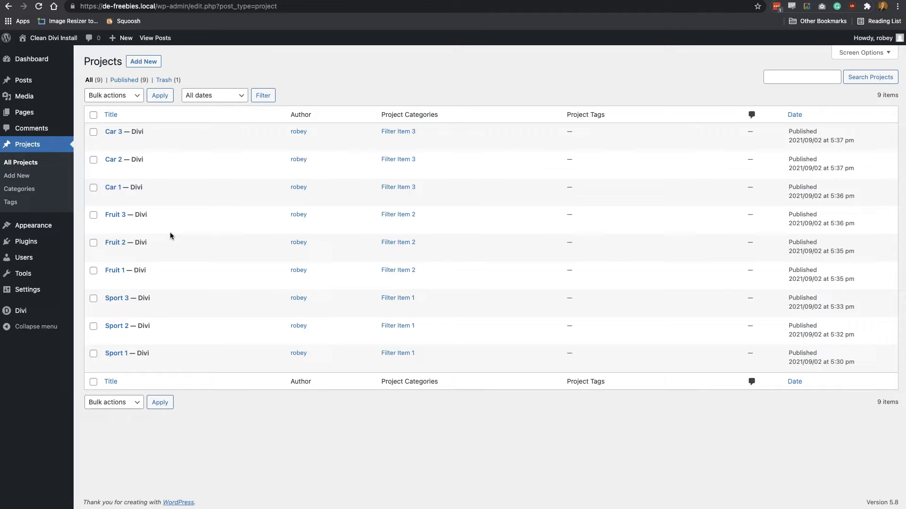
Create a new project titled "Banana" with the body text "Some text".
{"action": "left_click", "coordinate": [149, 62]}
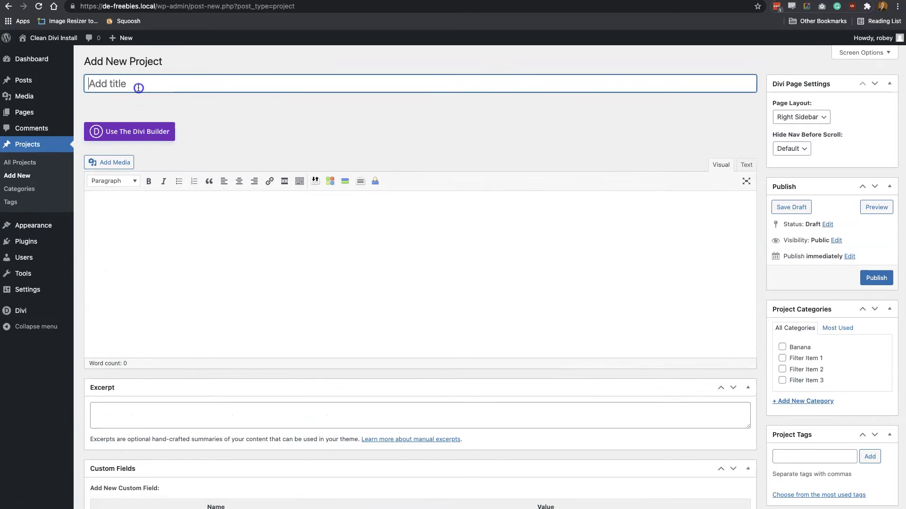
{"action": "type", "text": "Banana"}
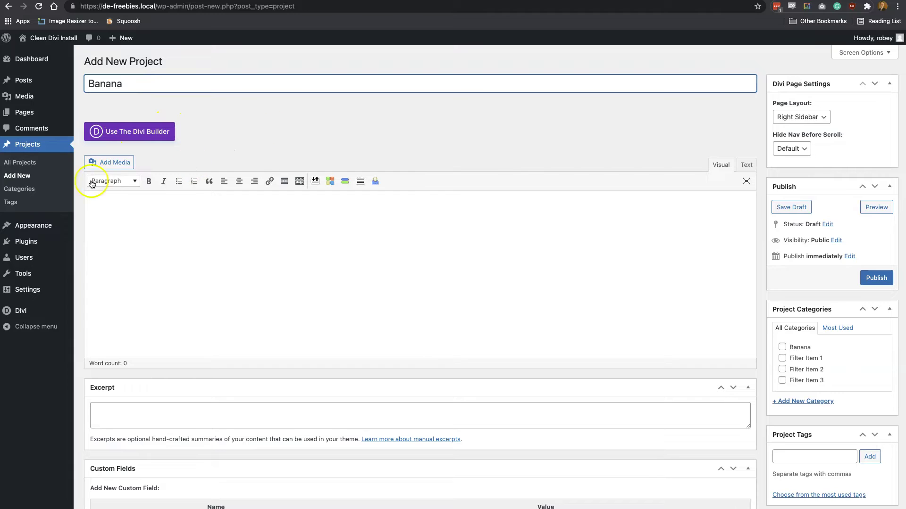
{"action": "left_click", "coordinate": [208, 233]}
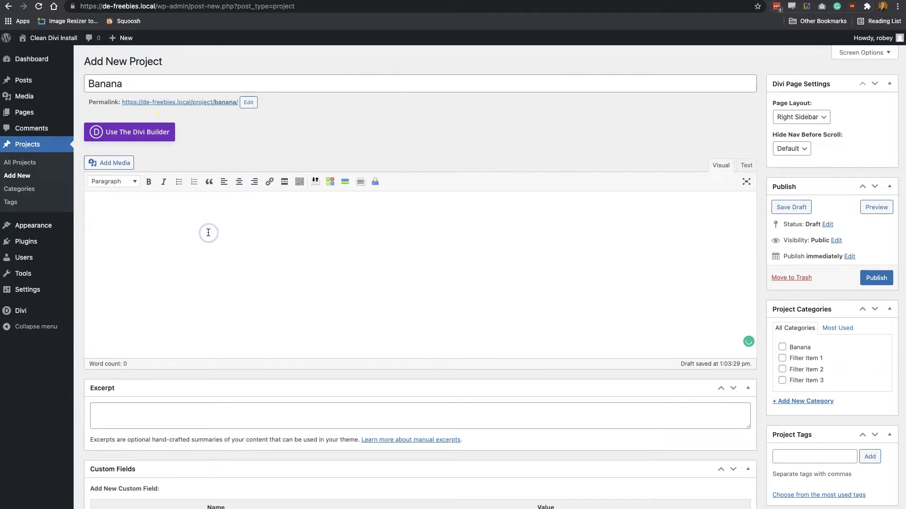
{"action": "type", "text": "sssss"}
{"action": "key", "text": "BackSpace"}
{"action": "key", "text": "BackSpace"}
{"action": "key", "text": "BackSpace"}
{"action": "key", "text": "BackSpace"}
{"action": "type", "text": "ome text"}
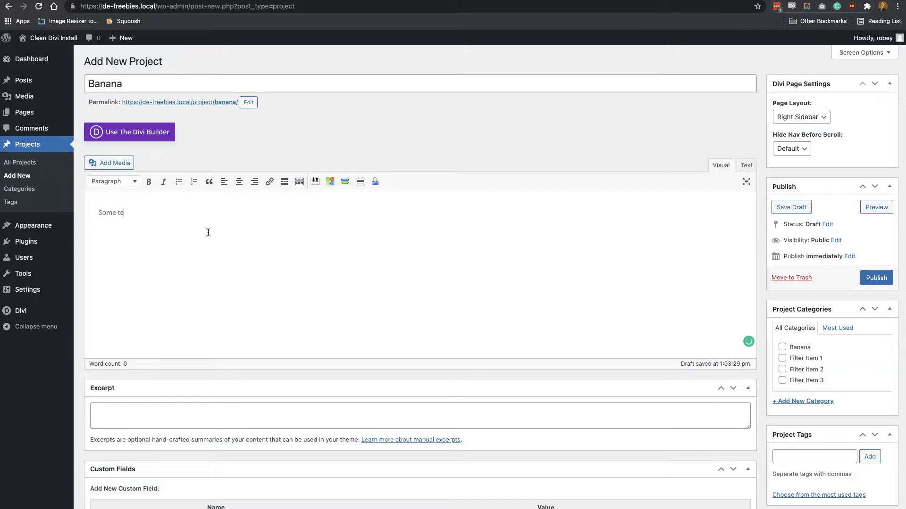
{"action": "left_click", "coordinate": [530, 278]}
Set banana.jpeg from the media library as the project's featured image.
{"action": "scroll", "coordinate": [574, 361], "scroll_direction": "down", "scroll_amount": 3}
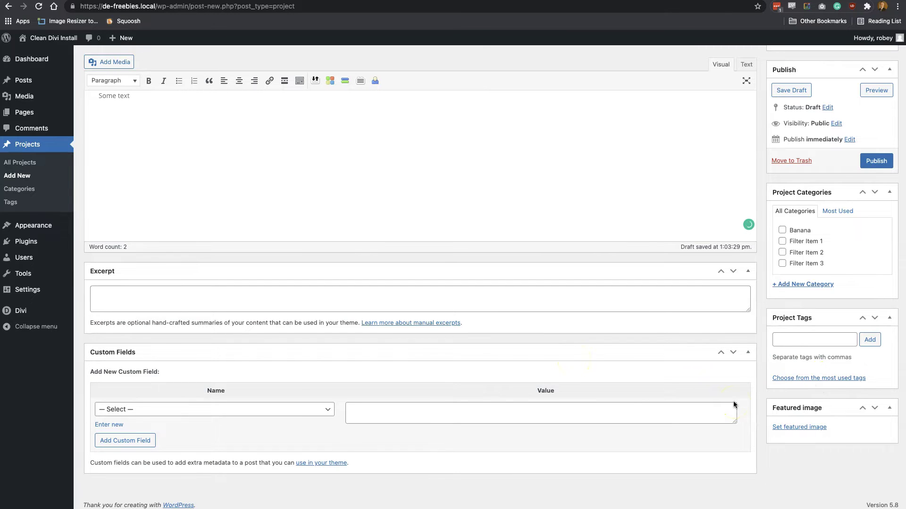
{"action": "left_click", "coordinate": [786, 427]}
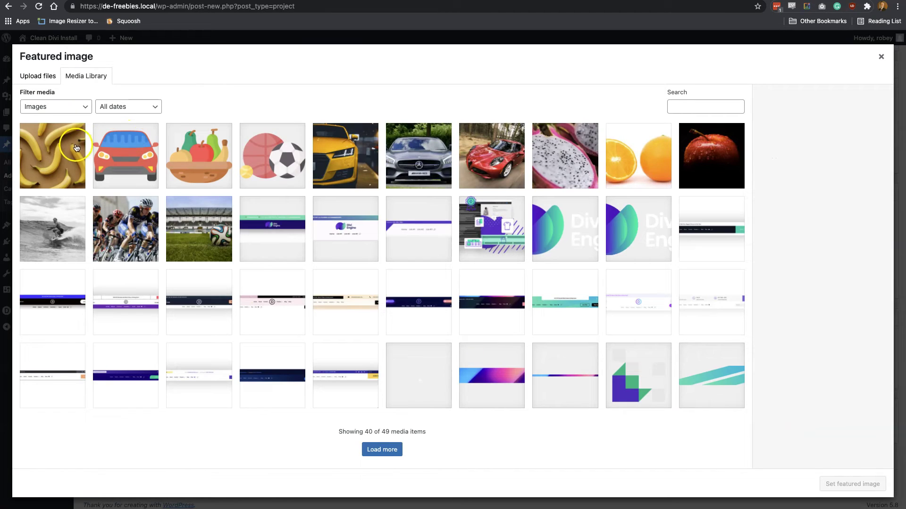
{"action": "left_click", "coordinate": [75, 148]}
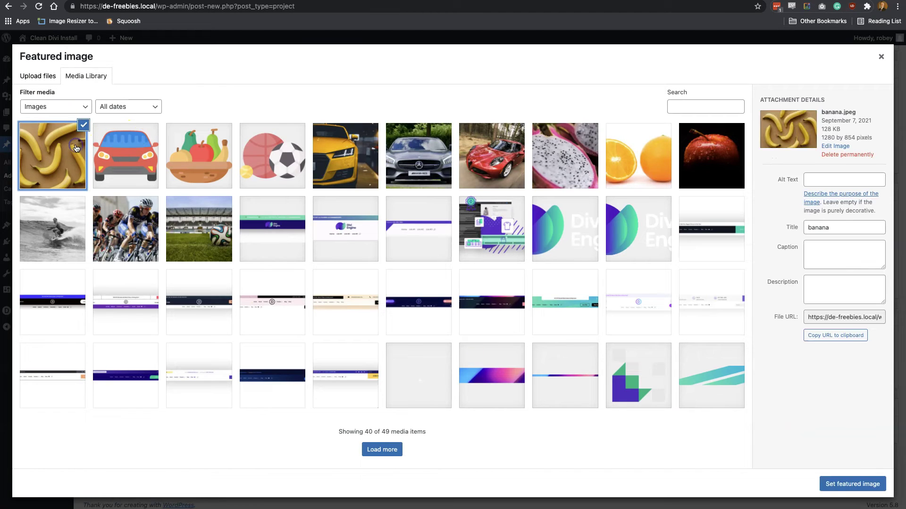
{"action": "left_click", "coordinate": [852, 485]}
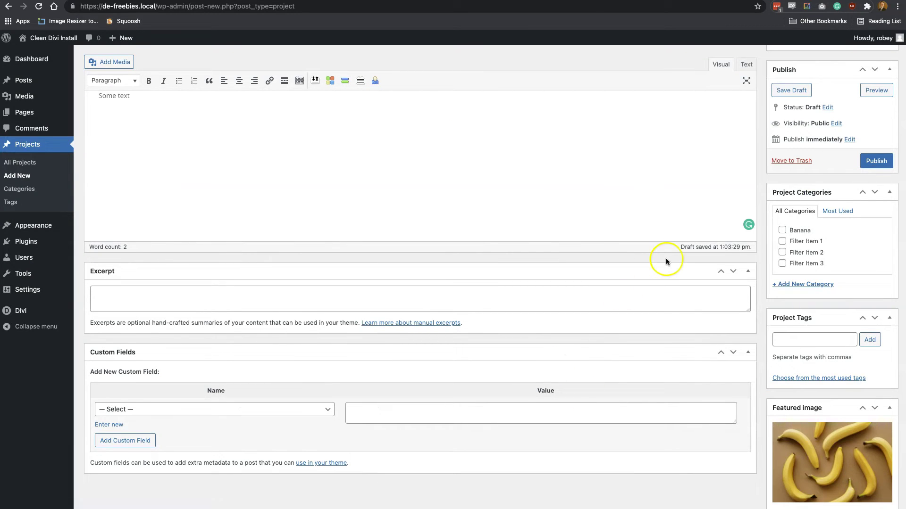
Assign the project to the Banana category and publish it, returning to the list of all projects.
{"action": "left_click", "coordinate": [801, 231]}
{"action": "left_click", "coordinate": [875, 161]}
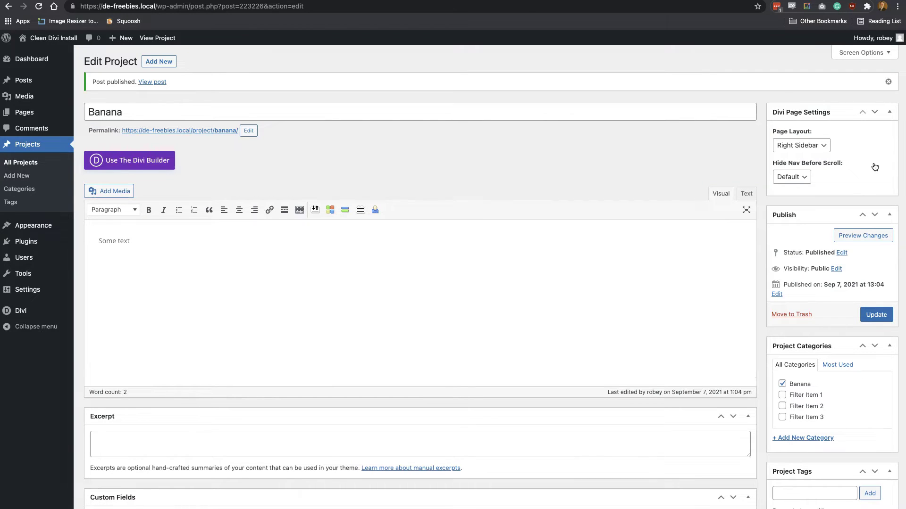
{"action": "left_click", "coordinate": [25, 167]}
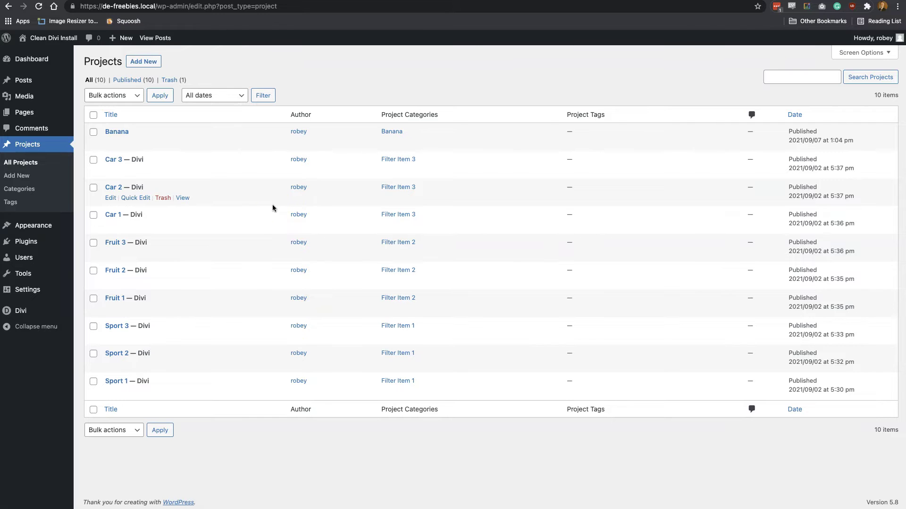
{"action": "left_click", "coordinate": [105, 383]}
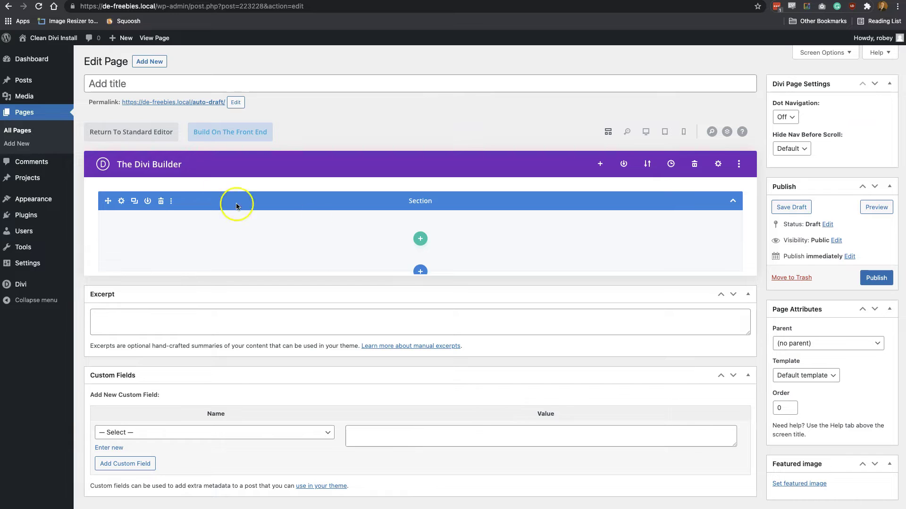
Title the new page "Filterable Port".
{"action": "left_click", "coordinate": [178, 85]}
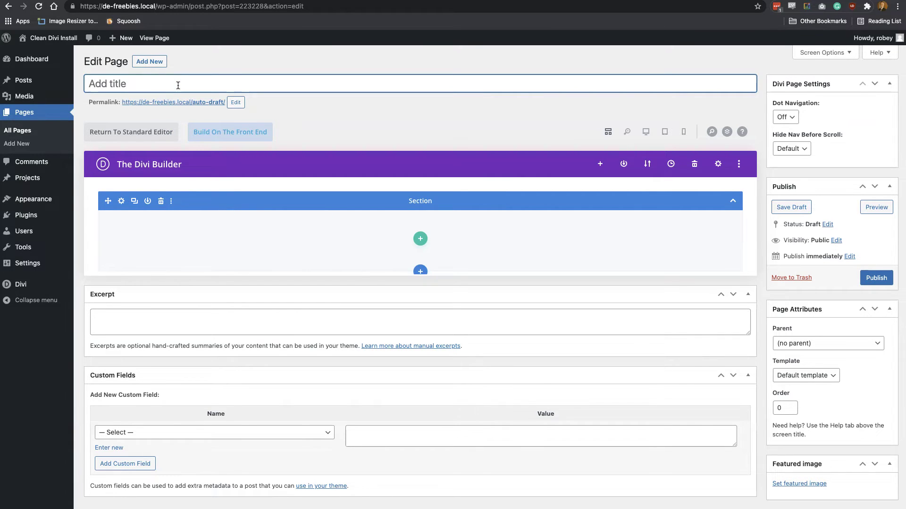
{"action": "type", "text": "Fileter"}
{"action": "key", "text": "BackSpace"}
{"action": "key", "text": "BackSpace"}
{"action": "key", "text": "BackSpace"}
{"action": "type", "text": "terable POr"}
{"action": "key", "text": "BackSpace"}
{"action": "key", "text": "BackSpace"}
{"action": "type", "text": "p"}
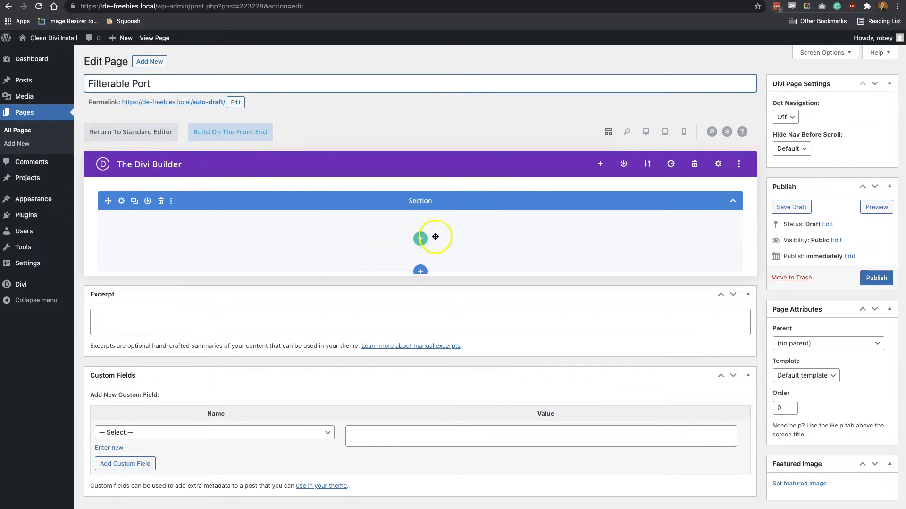
Insert a single-column row in the section and add a Filterable Portfolio module to it.
{"action": "left_click", "coordinate": [420, 239]}
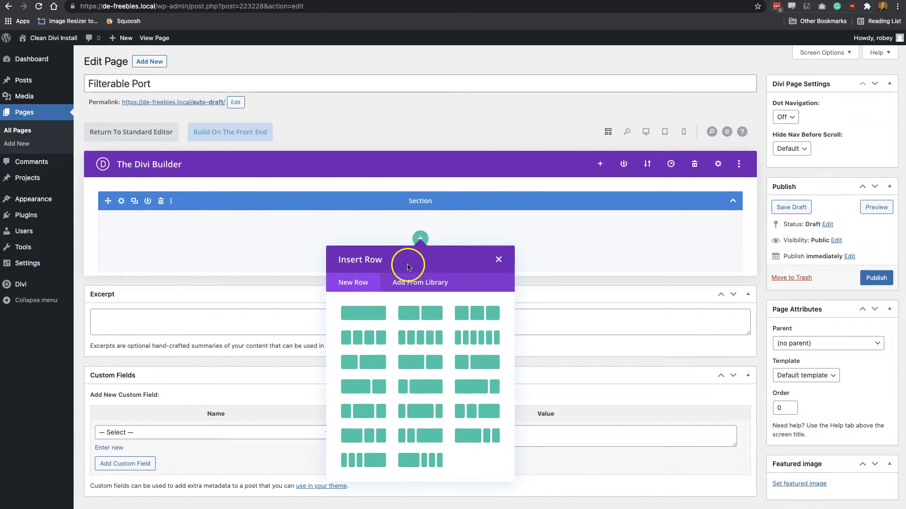
{"action": "left_click", "coordinate": [361, 313]}
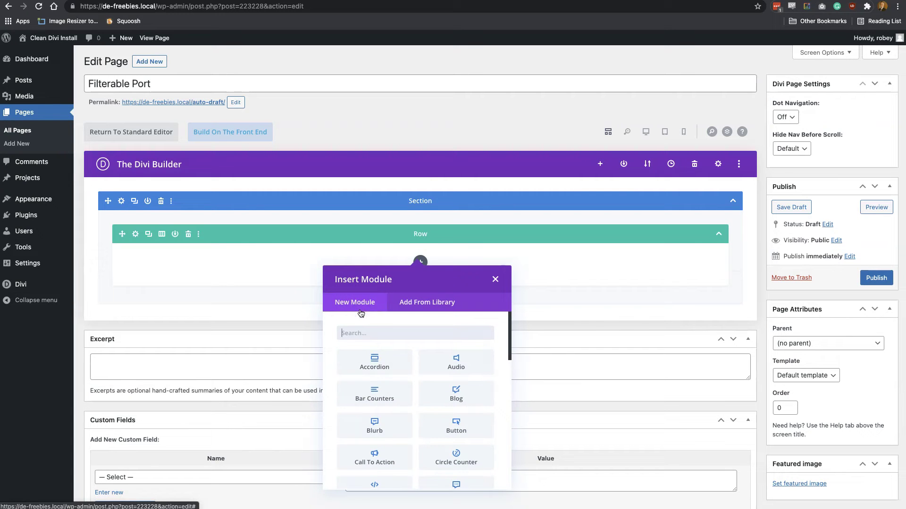
{"action": "left_click", "coordinate": [388, 327]}
{"action": "type", "text": "filter"}
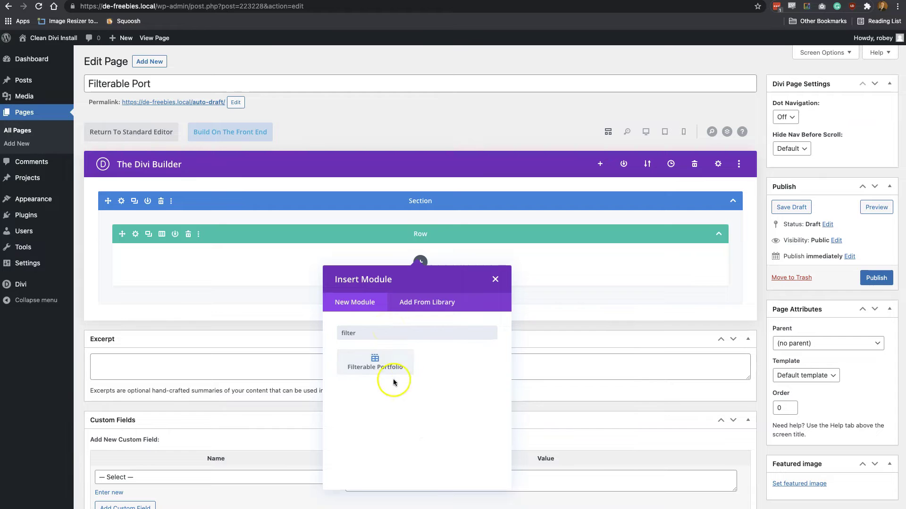
{"action": "left_click", "coordinate": [374, 364]}
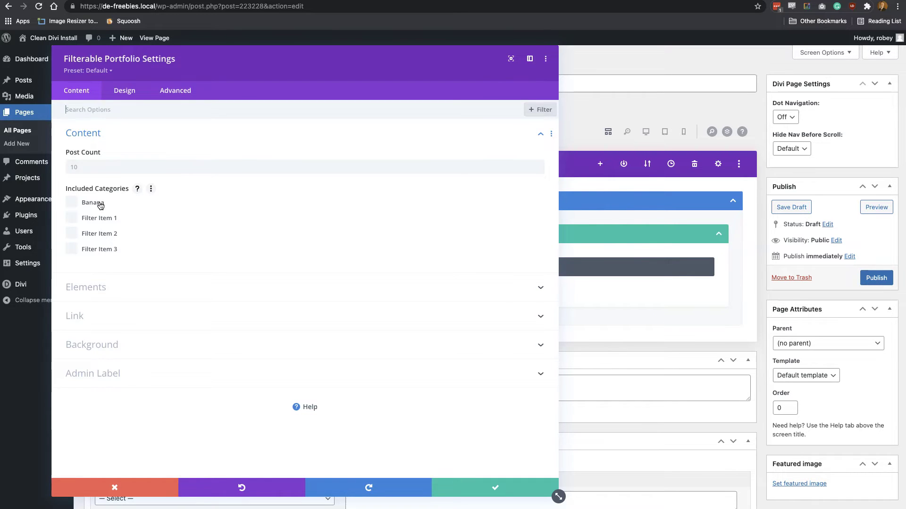
Include the Banana, Filter Item 1, Filter Item 2 and Filter Item 3 categories in the portfolio.
{"action": "left_click", "coordinate": [72, 203]}
{"action": "left_click", "coordinate": [72, 217]}
{"action": "left_click", "coordinate": [73, 230]}
{"action": "left_click", "coordinate": [72, 250]}
Set the portfolio module's design layout to Grid.
{"action": "left_click", "coordinate": [125, 92]}
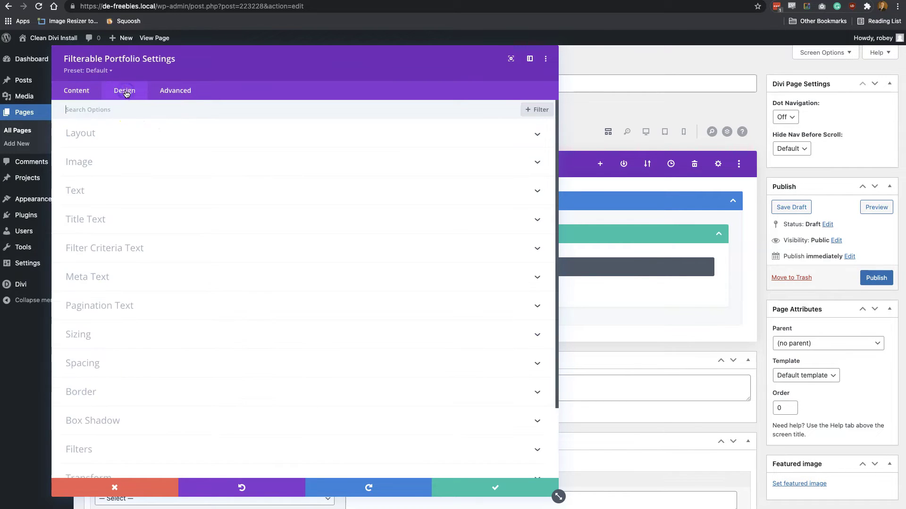
{"action": "left_click", "coordinate": [109, 130]}
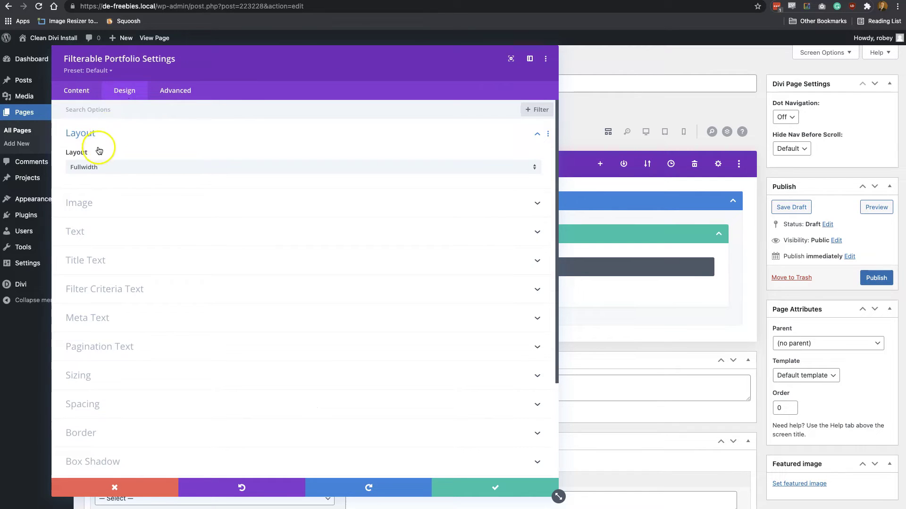
{"action": "left_click", "coordinate": [94, 169]}
{"action": "left_click", "coordinate": [89, 182]}
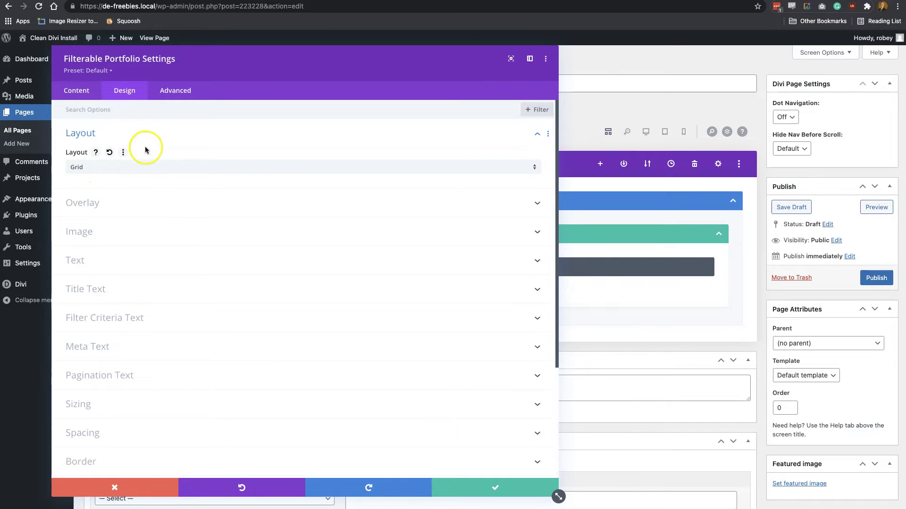
Give the portfolio module the CSS class divi-engine-filter and save the module settings.
{"action": "left_click", "coordinate": [176, 99]}
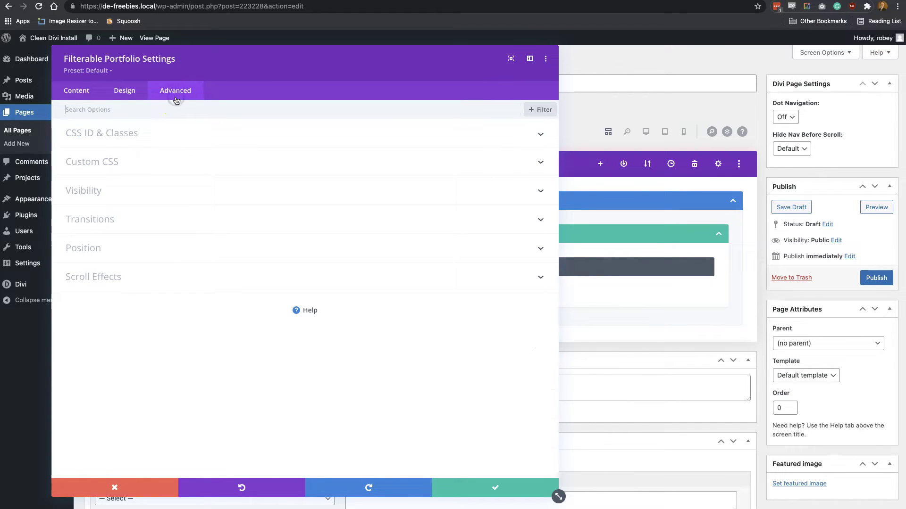
{"action": "left_click", "coordinate": [100, 132]}
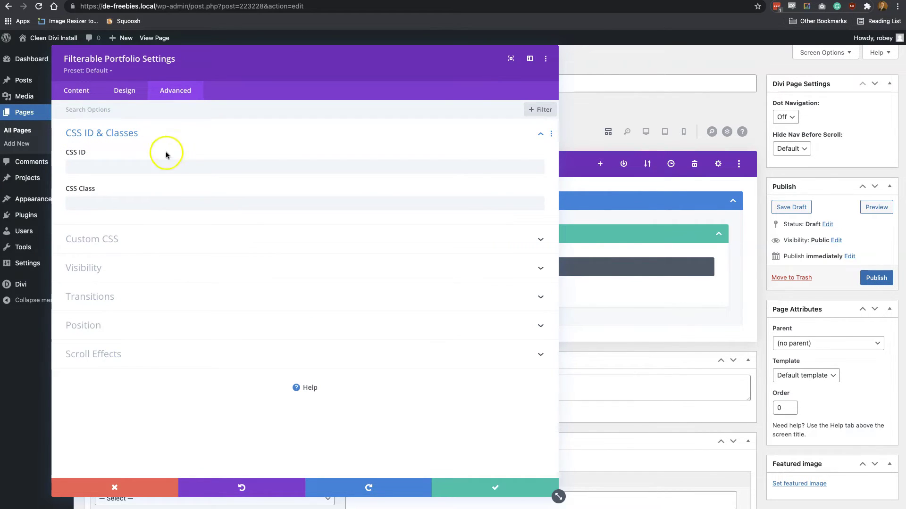
{"action": "left_click", "coordinate": [109, 202]}
{"action": "type", "text": "divi-engine-filter"}
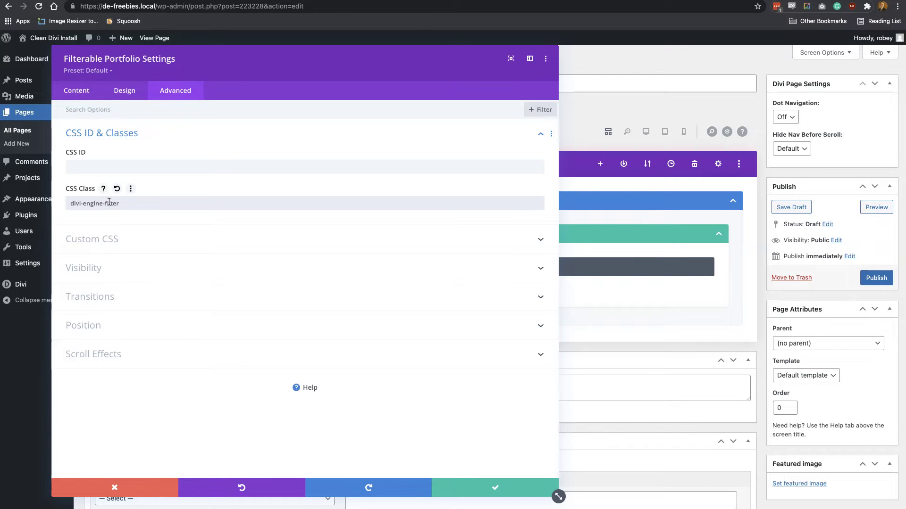
{"action": "left_click", "coordinate": [43, 200]}
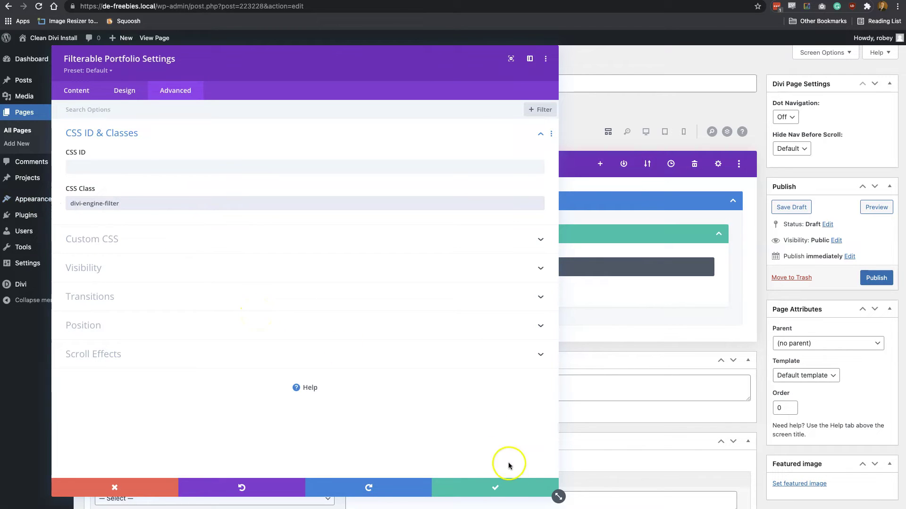
{"action": "left_click", "coordinate": [504, 486]}
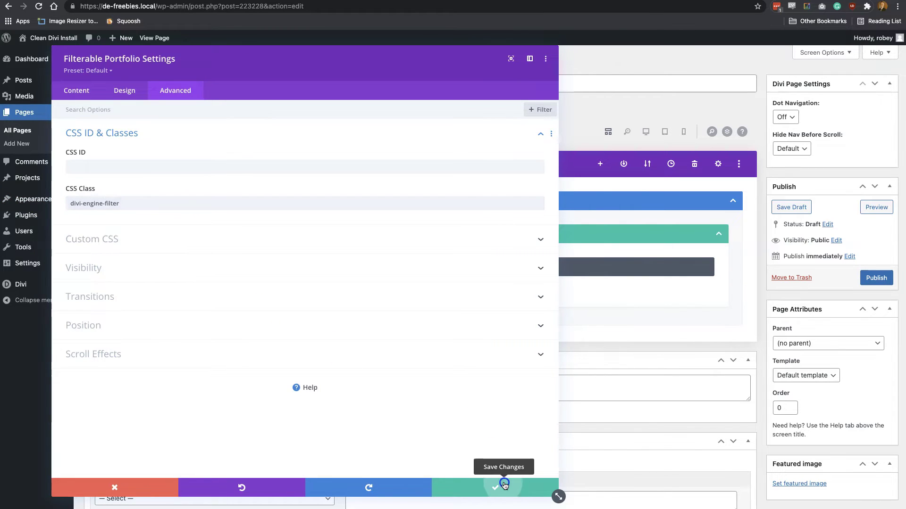
Show the builder in desktop view and look over the portfolio grid with its category filters.
{"action": "left_click", "coordinate": [648, 133]}
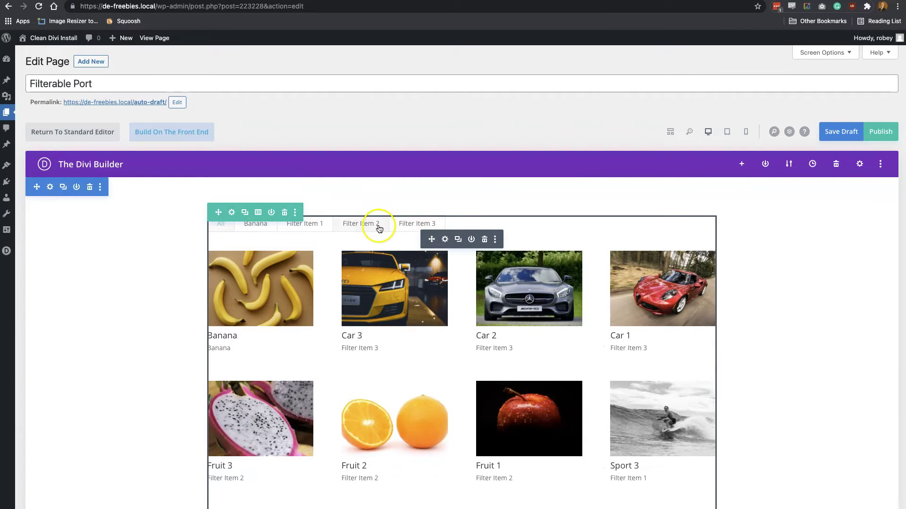
{"action": "scroll", "coordinate": [397, 391], "scroll_direction": "down", "scroll_amount": 5}
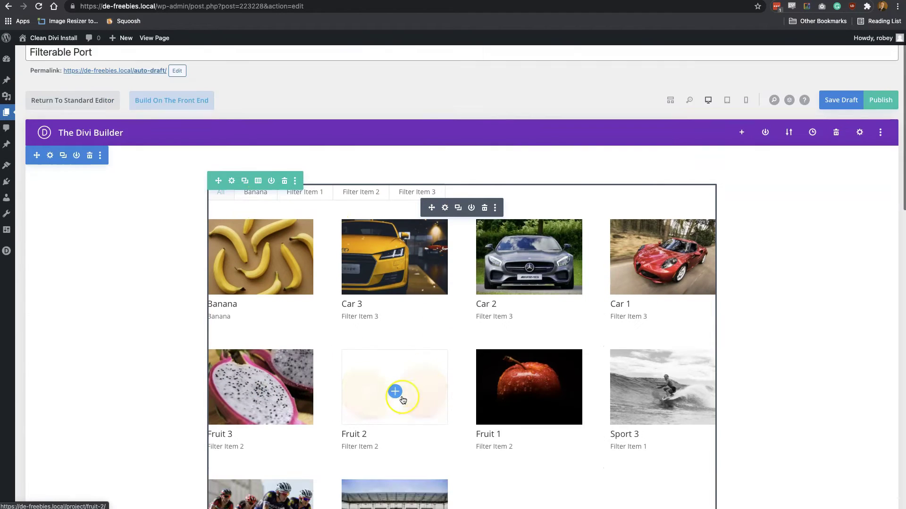
Add the custom CSS display: none; to the filterable portfolio module's Portfolio Filters element and save the settings.
{"action": "scroll", "coordinate": [403, 400], "scroll_direction": "up", "scroll_amount": 4}
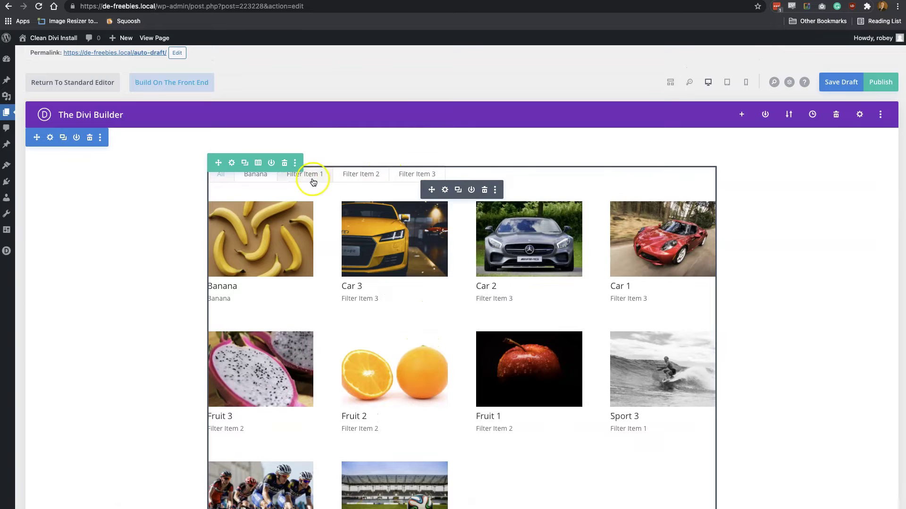
{"action": "left_click", "coordinate": [444, 191]}
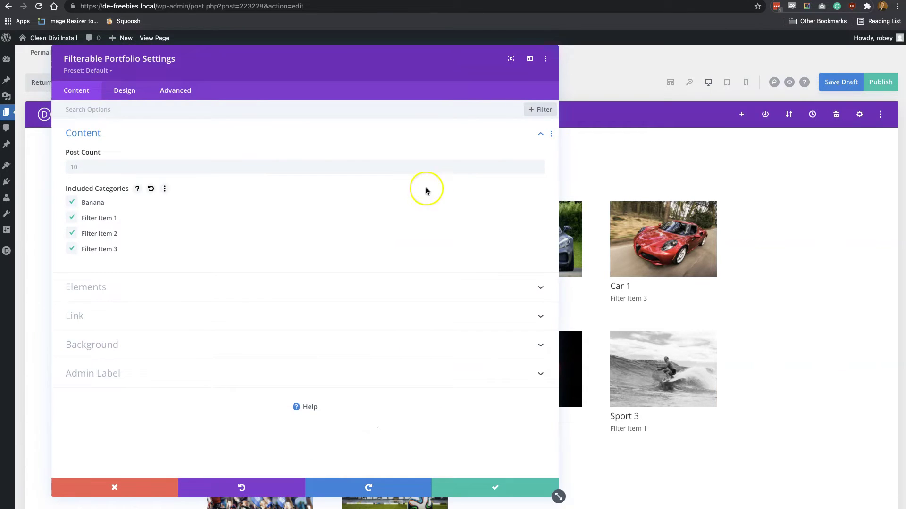
{"action": "left_click", "coordinate": [184, 95]}
{"action": "left_click", "coordinate": [157, 155]}
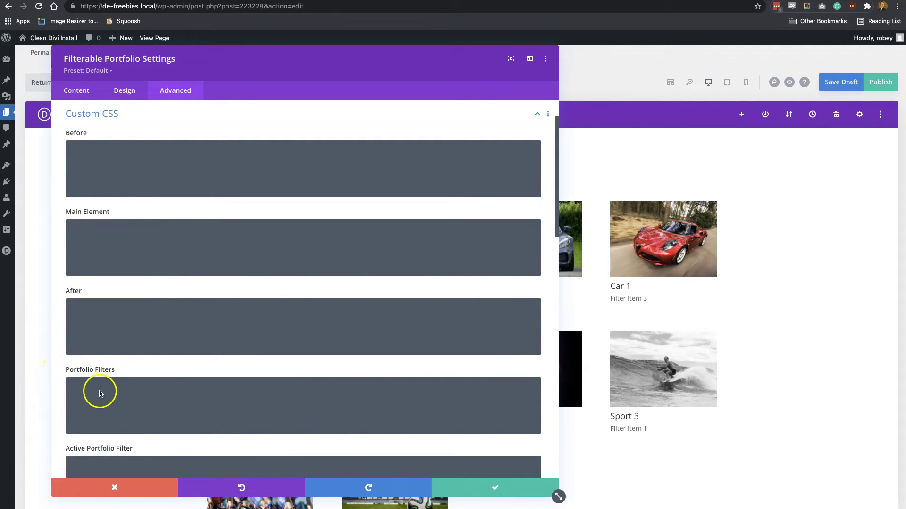
{"action": "left_click", "coordinate": [105, 407]}
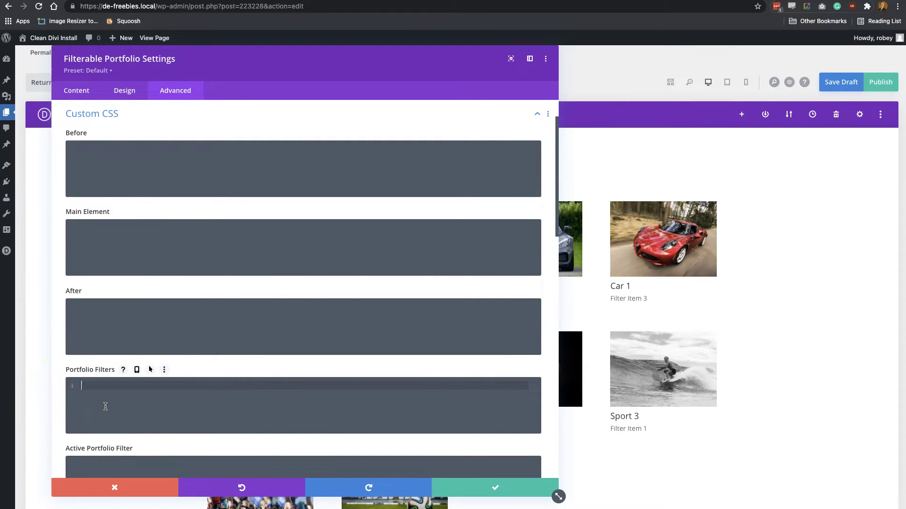
{"action": "type", "text": "display"}
{"action": "key", "text": "Return"}
{"action": "type", "text": "none"}
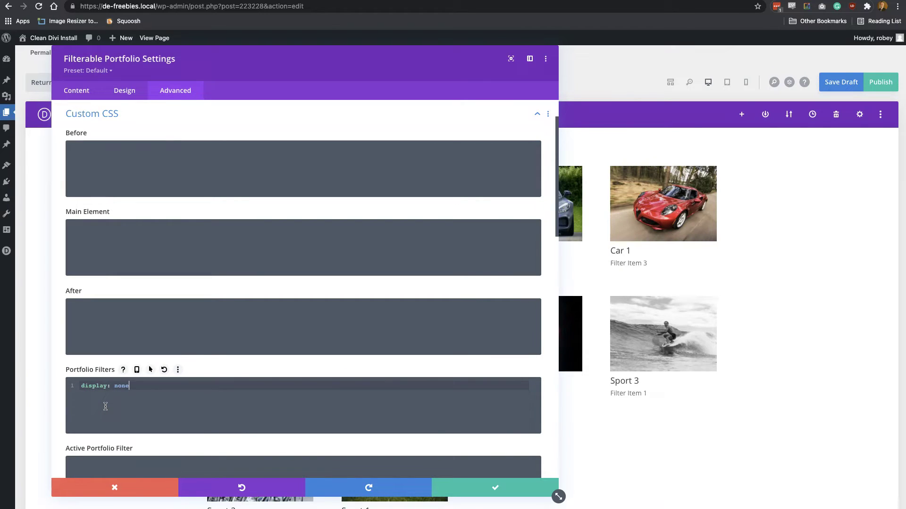
{"action": "type", "text": ";"}
{"action": "left_click", "coordinate": [165, 414]}
{"action": "left_click", "coordinate": [477, 487]}
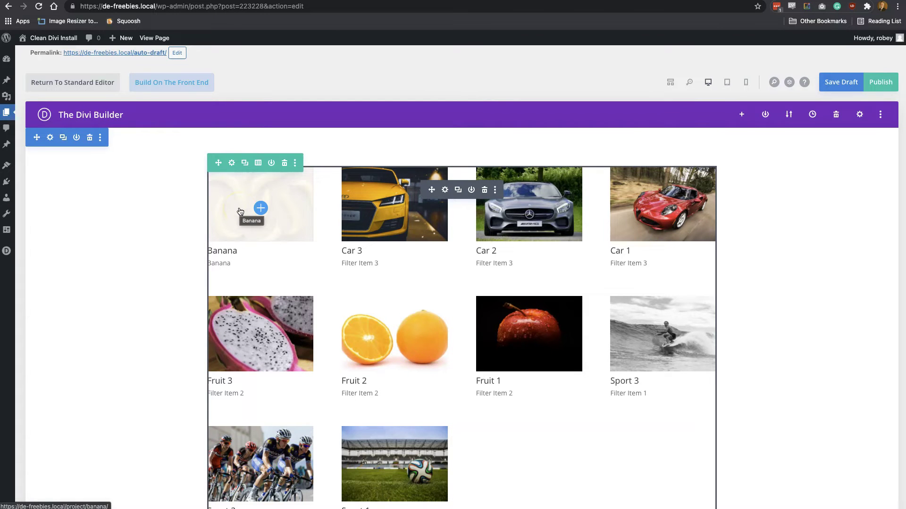
Add a new row with four equal columns below the portfolio row.
{"action": "scroll", "coordinate": [364, 368], "scroll_direction": "down", "scroll_amount": 3}
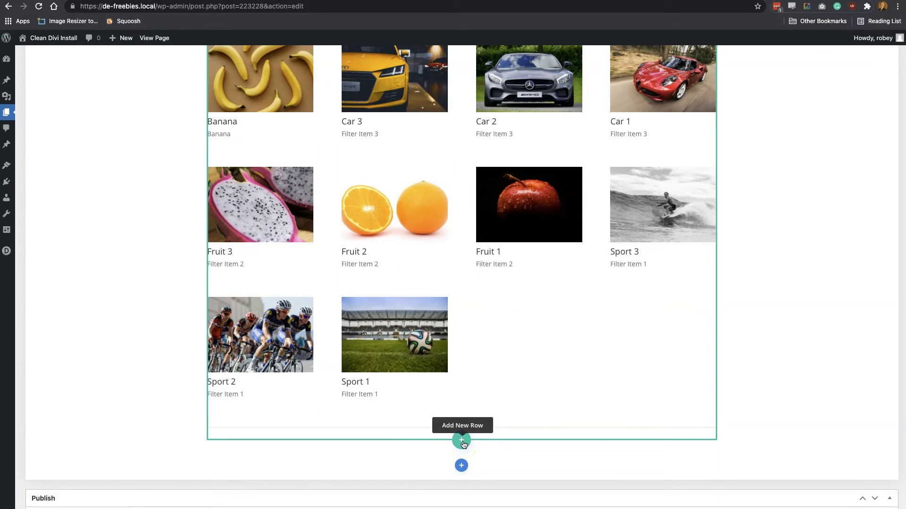
{"action": "left_click", "coordinate": [462, 442]}
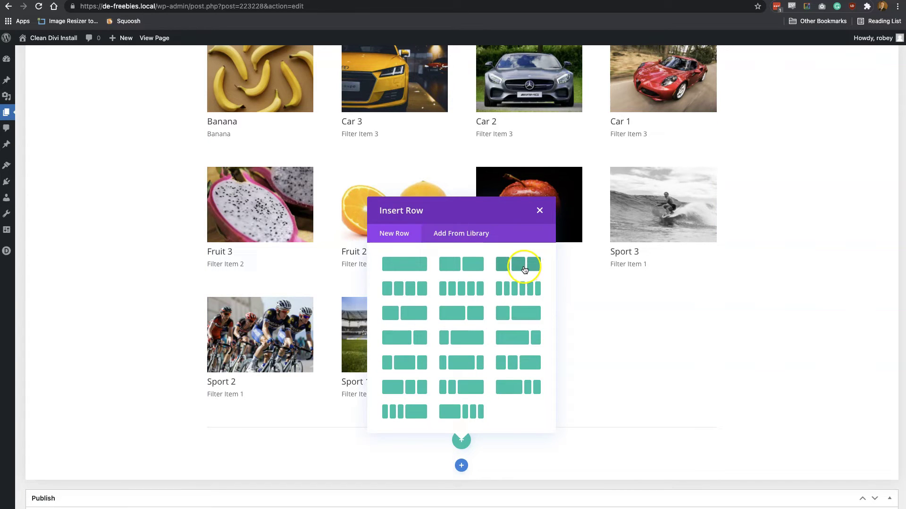
{"action": "left_click", "coordinate": [386, 289]}
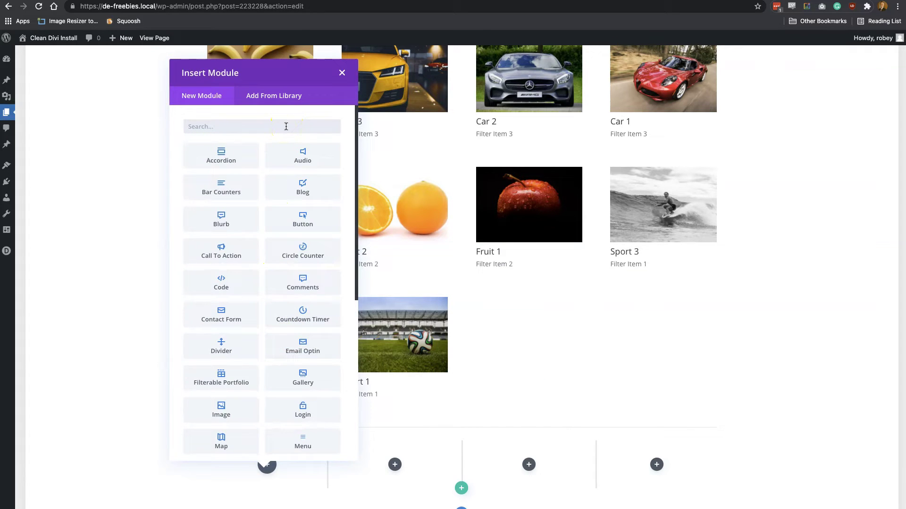
Insert a Text module in the row's first column and replace its body text with Banana.
{"action": "type", "text": "text"}
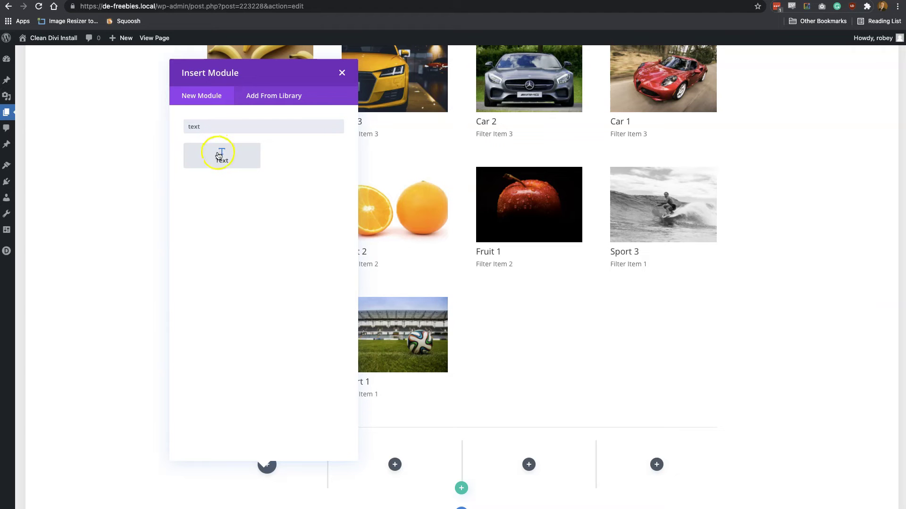
{"action": "left_click", "coordinate": [219, 157]}
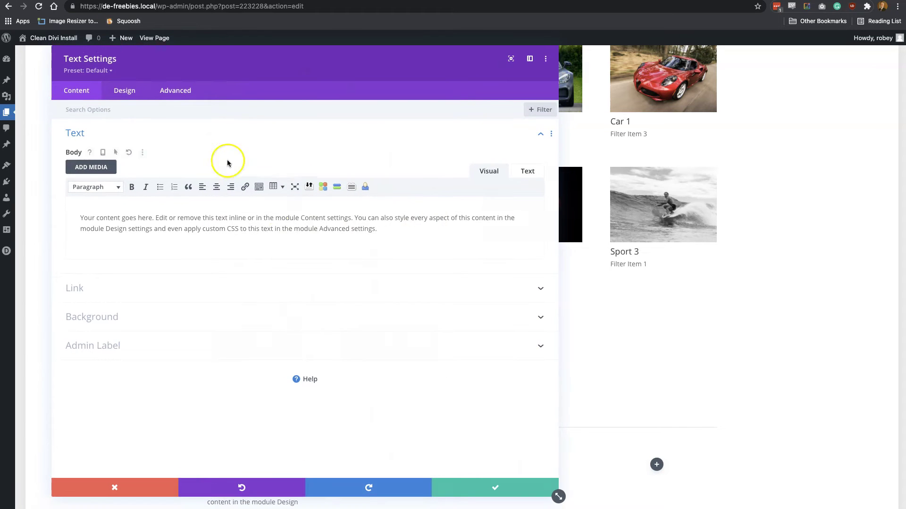
{"action": "triple_click", "coordinate": [159, 233]}
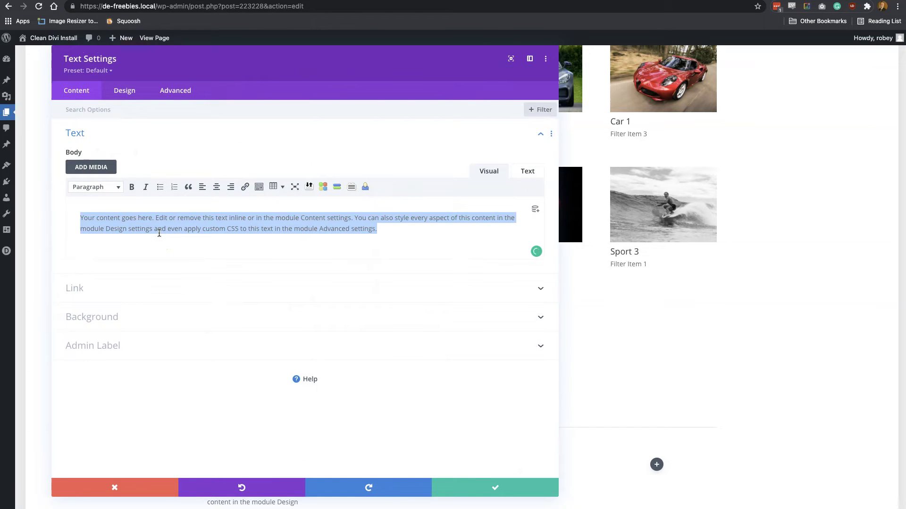
{"action": "type", "text": "Banana"}
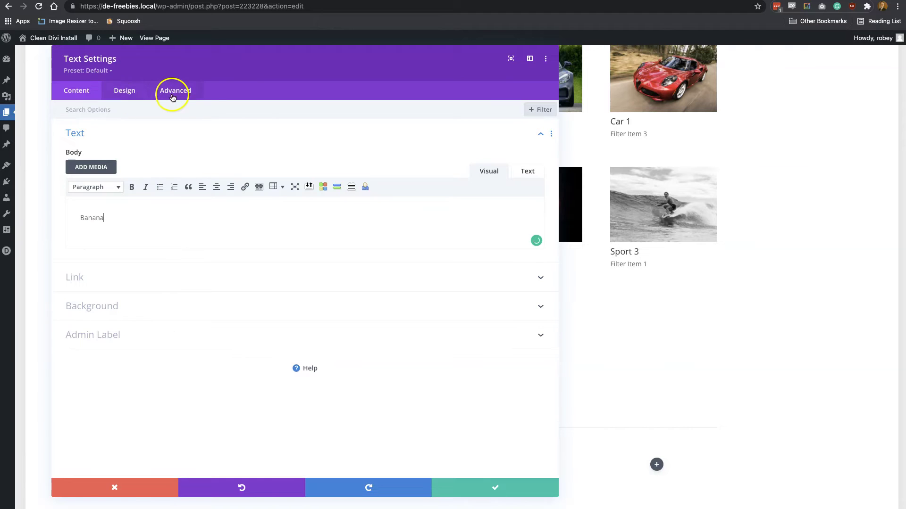
Give the Banana text module the CSS ID banana and save the module settings.
{"action": "left_click", "coordinate": [137, 94]}
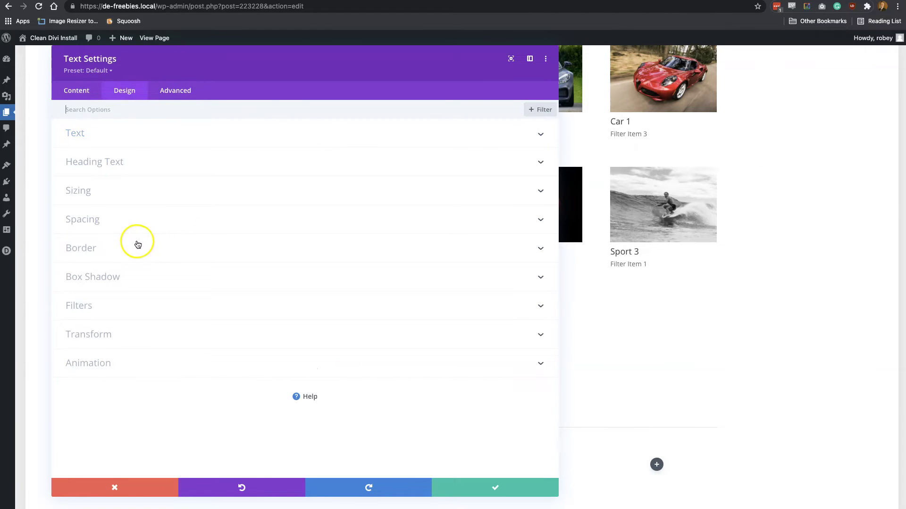
{"action": "left_click", "coordinate": [181, 94]}
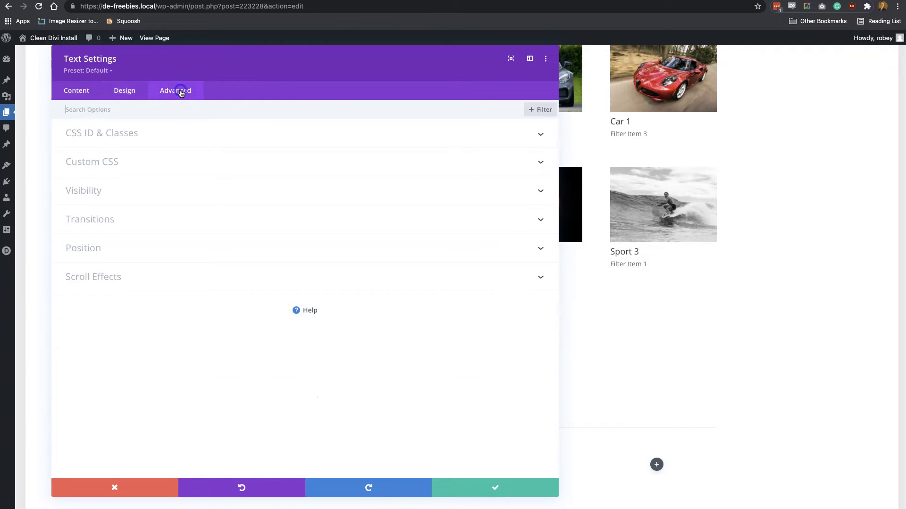
{"action": "left_click", "coordinate": [168, 108]}
{"action": "left_click", "coordinate": [117, 142]}
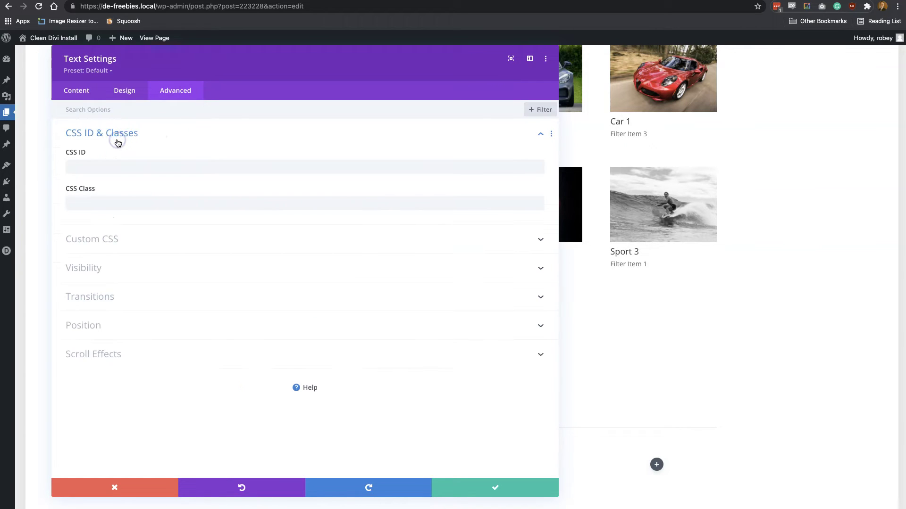
{"action": "left_click", "coordinate": [114, 169]}
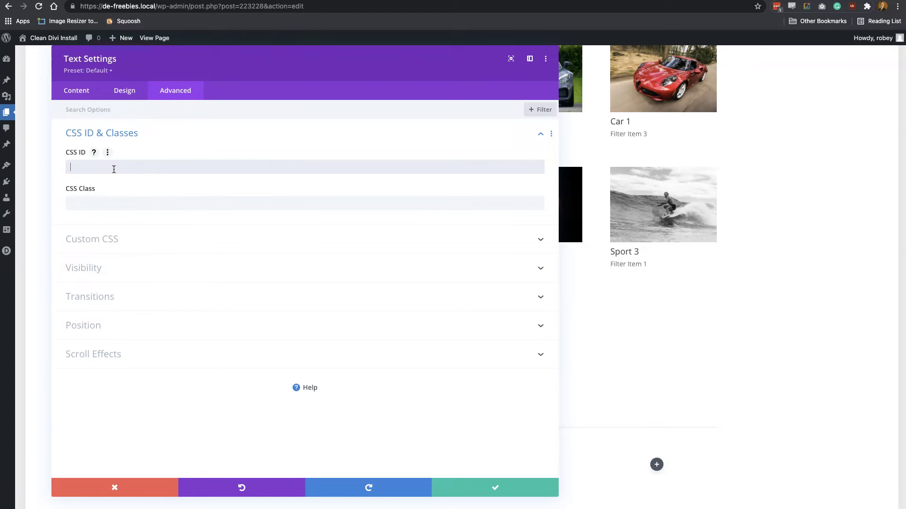
{"action": "type", "text": "banana"}
{"action": "left_click", "coordinate": [127, 190]}
{"action": "left_click", "coordinate": [141, 172]}
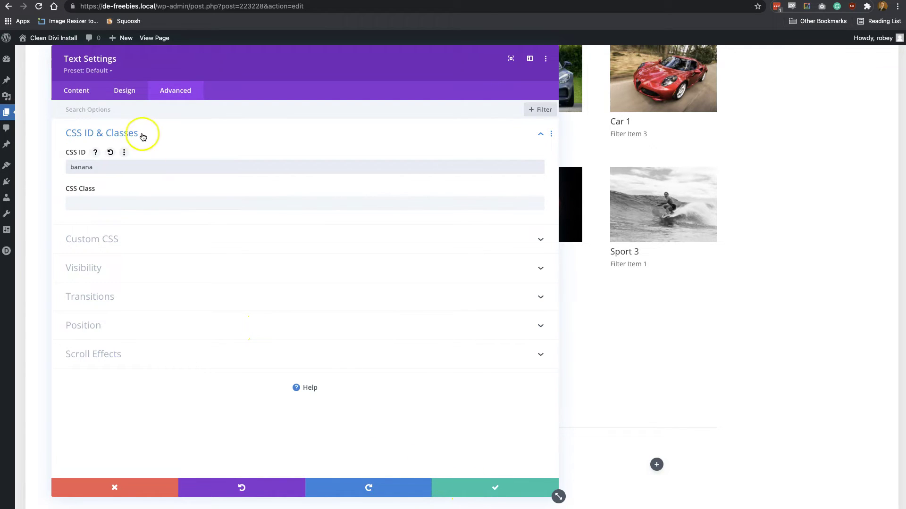
{"action": "left_click", "coordinate": [497, 487]}
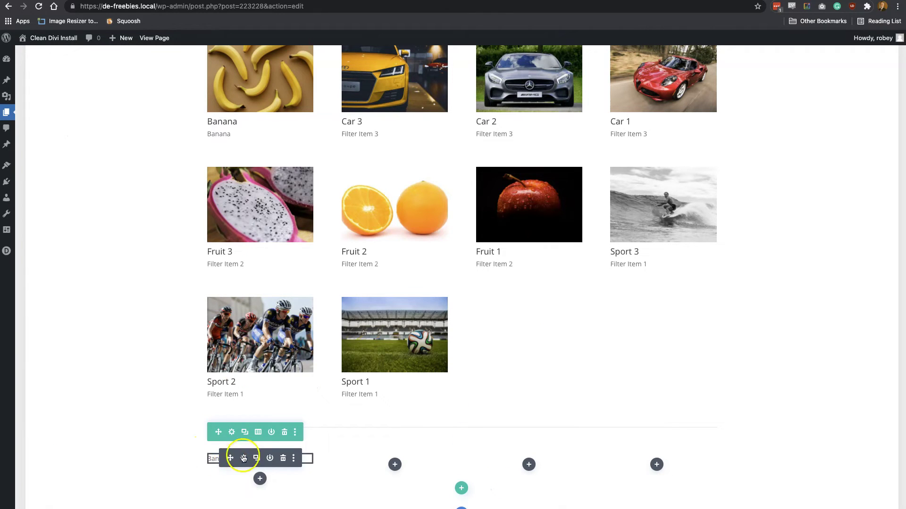
Move the four-column row above the portfolio row.
{"action": "scroll", "coordinate": [220, 405], "scroll_direction": "up", "scroll_amount": 4}
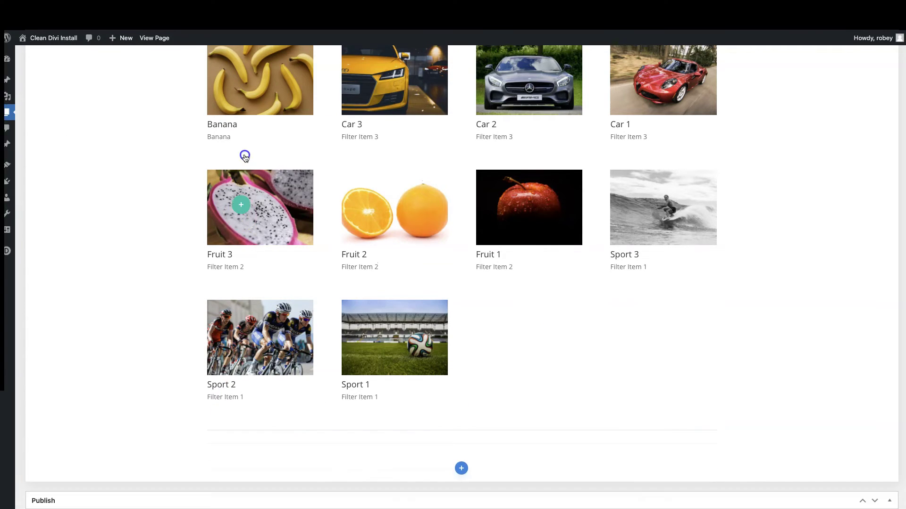
{"action": "left_click", "coordinate": [238, 102]}
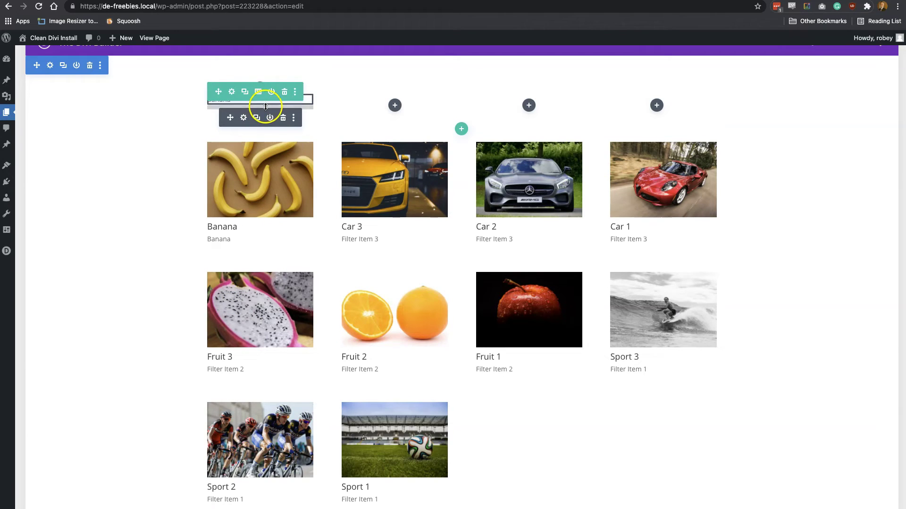
Duplicate the Banana text module three times and place one copy in each of the three empty columns.
{"action": "left_click", "coordinate": [257, 118]}
{"action": "left_click", "coordinate": [257, 117]}
{"action": "left_click", "coordinate": [257, 117]}
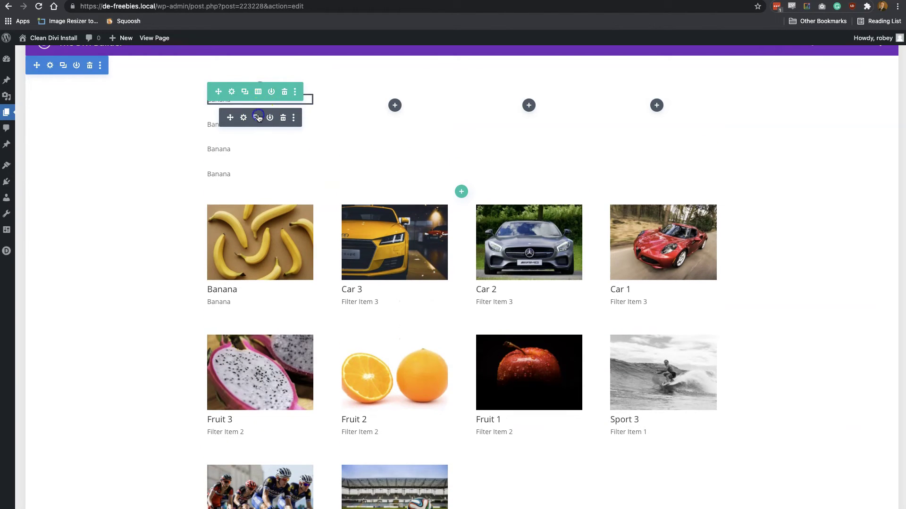
{"action": "left_click_drag", "start_coordinate": [249, 122], "coordinate": [526, 101]}
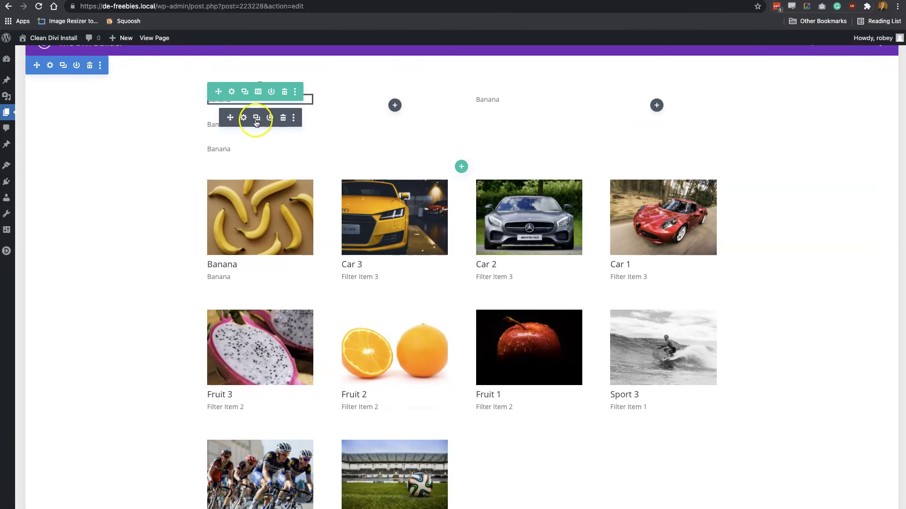
{"action": "left_click_drag", "start_coordinate": [231, 117], "coordinate": [385, 103]}
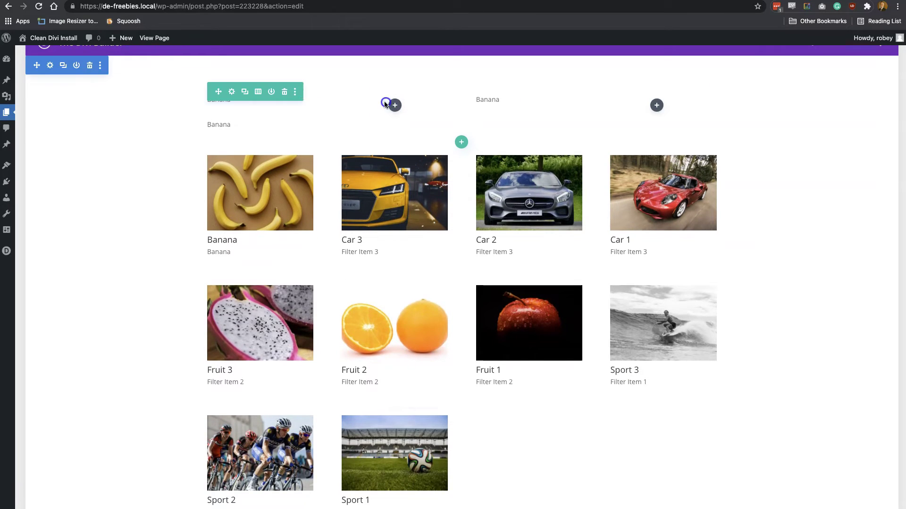
{"action": "left_click_drag", "start_coordinate": [249, 118], "coordinate": [633, 105]}
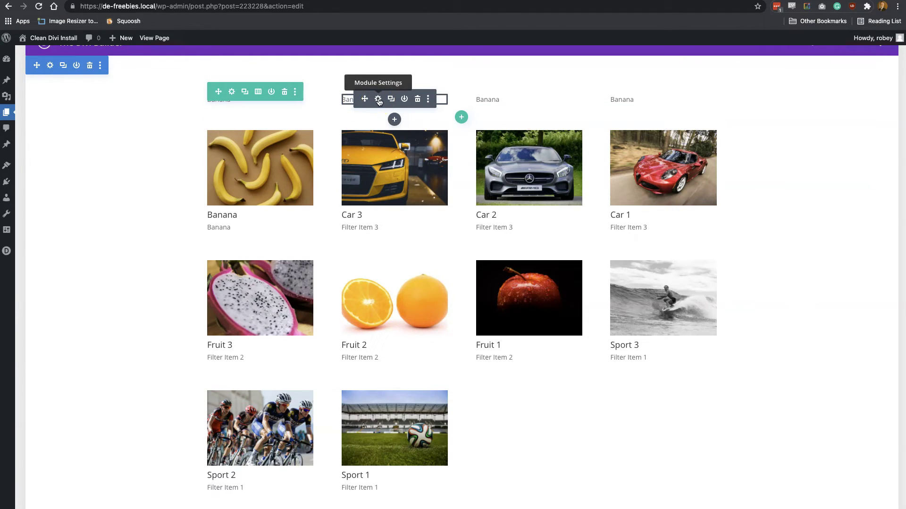
Change the body text of the text module in the second column to Filter Item 1.
{"action": "left_click", "coordinate": [378, 99]}
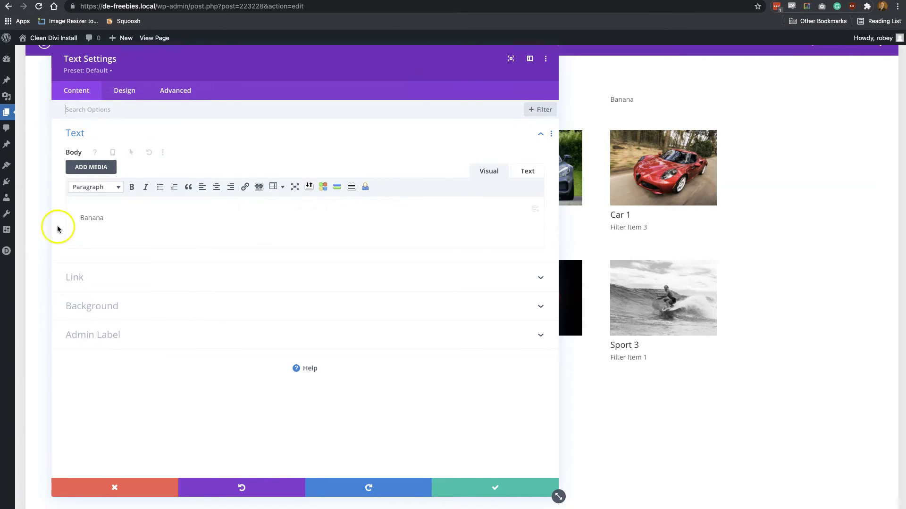
{"action": "double_click", "coordinate": [91, 219]}
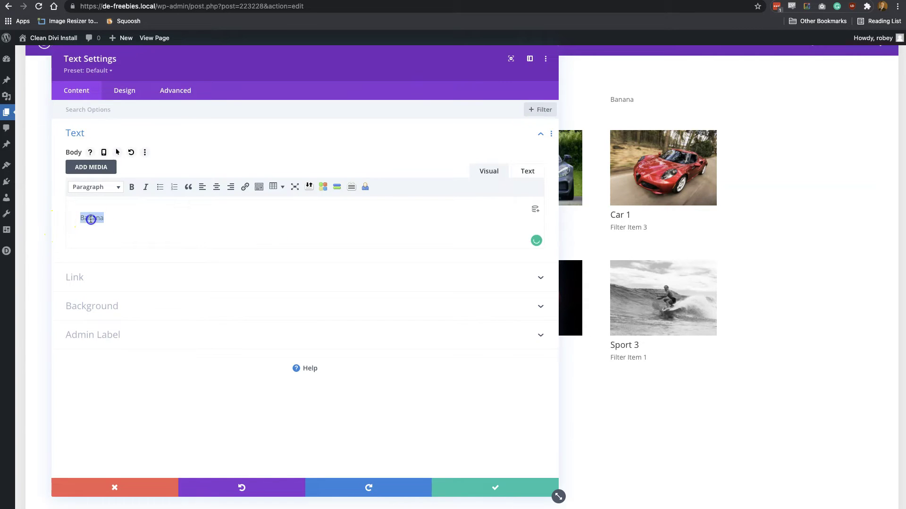
{"action": "type", "text": "Filter Ity"}
{"action": "key", "text": "BackSpace"}
{"action": "type", "text": "em 1"}
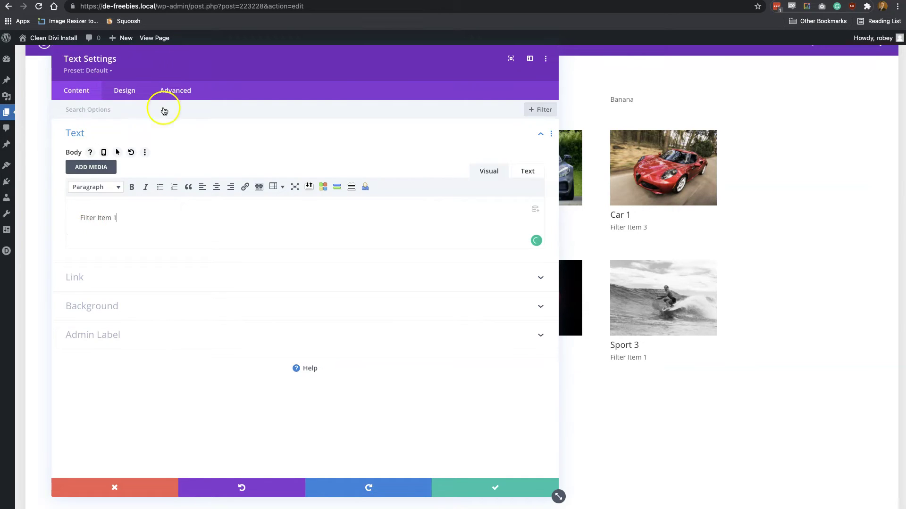
Set the Filter Item 1 text module's CSS ID to filter-item-1 and save the module settings.
{"action": "left_click", "coordinate": [179, 90]}
{"action": "left_click", "coordinate": [121, 137]}
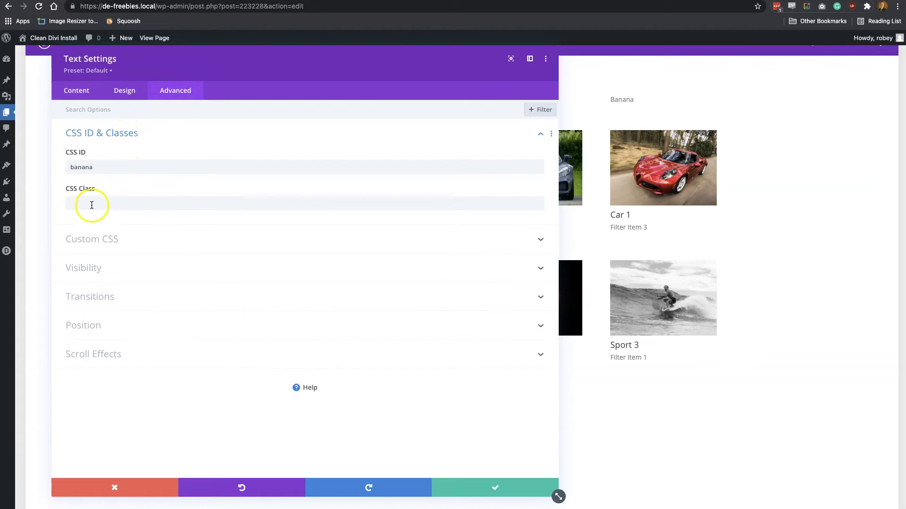
{"action": "double_click", "coordinate": [93, 166]}
{"action": "type", "text": "fil"}
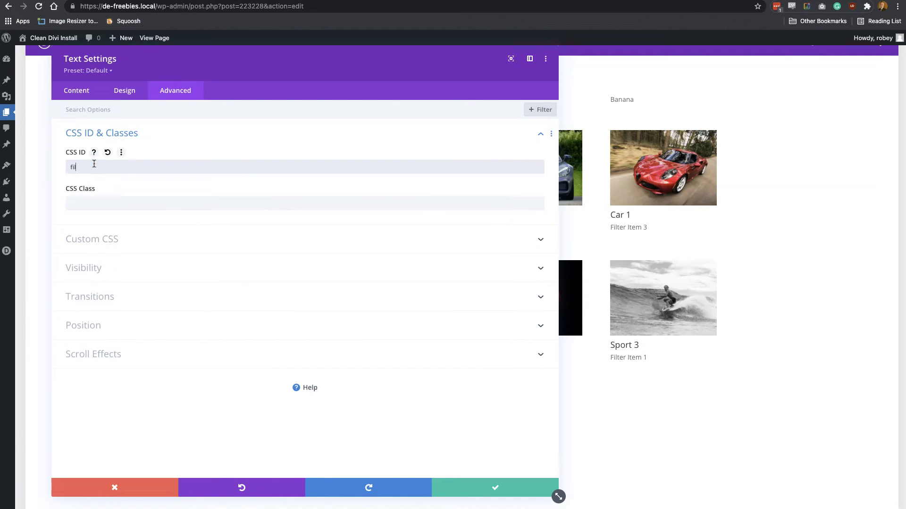
{"action": "type", "text": "ter-item-1"}
{"action": "left_click", "coordinate": [476, 493]}
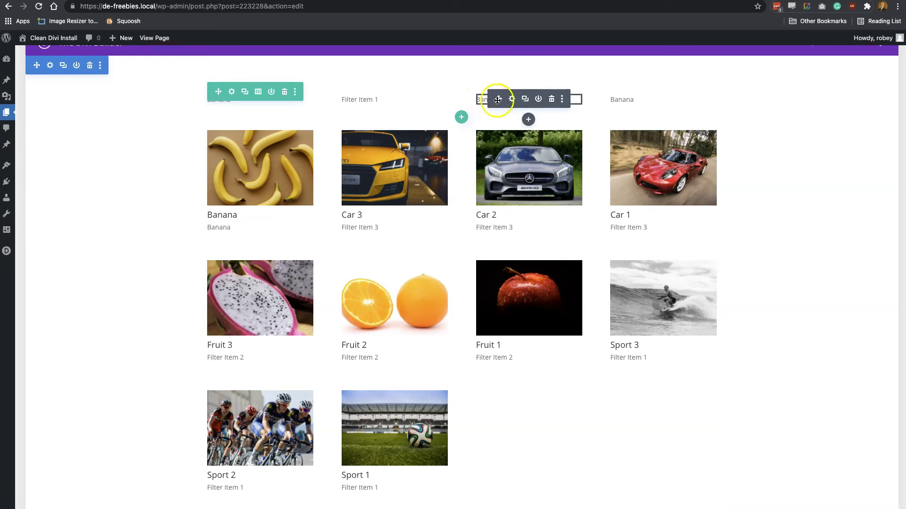
Change the body text of the text module in the third column to Filter Item 2.
{"action": "left_click", "coordinate": [511, 98]}
{"action": "double_click", "coordinate": [118, 217]}
{"action": "type", "text": "Filter Item 2"}
Set the Filter Item 2 text module's CSS ID to filter-item-2 and save the module settings.
{"action": "left_click", "coordinate": [193, 73]}
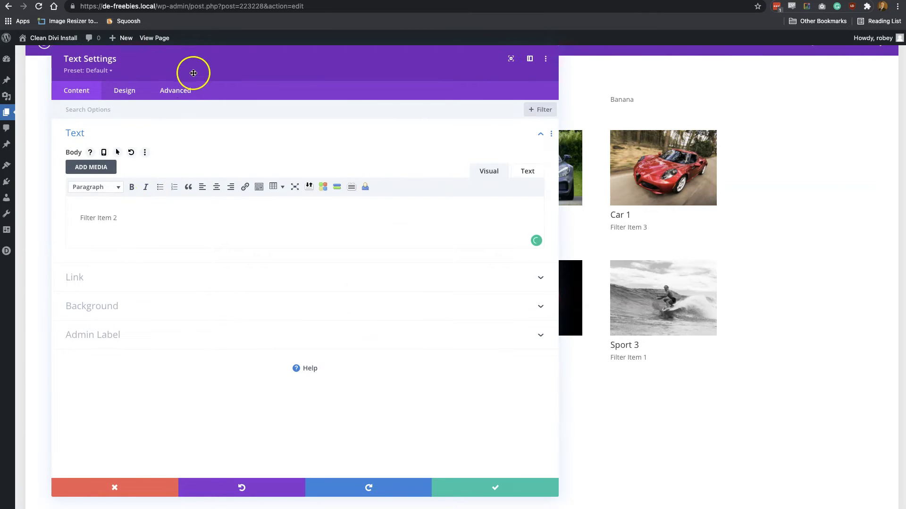
{"action": "left_click", "coordinate": [174, 91]}
{"action": "left_click", "coordinate": [140, 128]}
{"action": "double_click", "coordinate": [106, 168]}
{"action": "type", "text": "filter-item-2"}
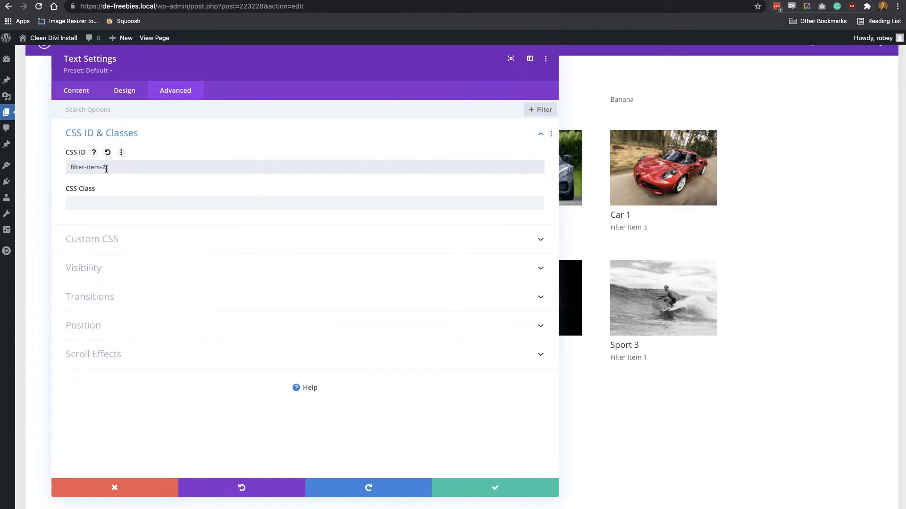
{"action": "left_click", "coordinate": [491, 490]}
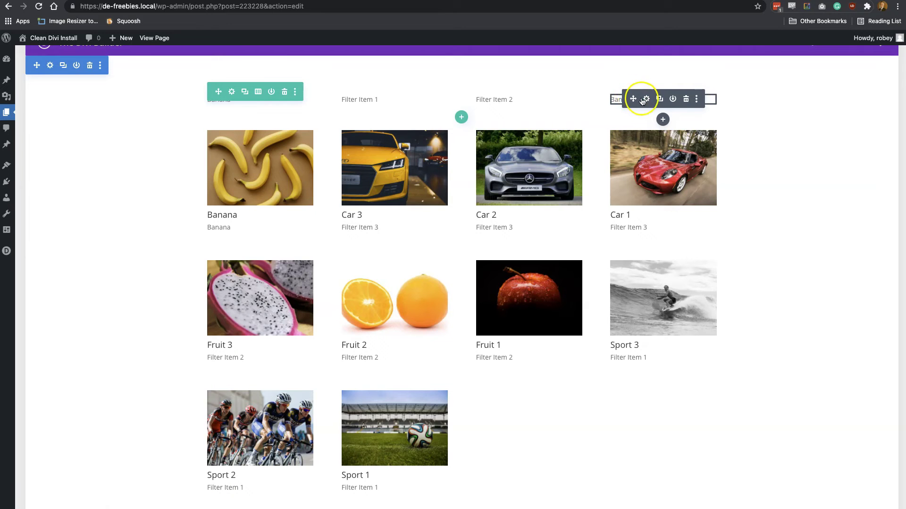
Change the body text of the text module in the fourth column to Filter Item 3.
{"action": "left_click", "coordinate": [646, 99]}
{"action": "triple_click", "coordinate": [185, 228]}
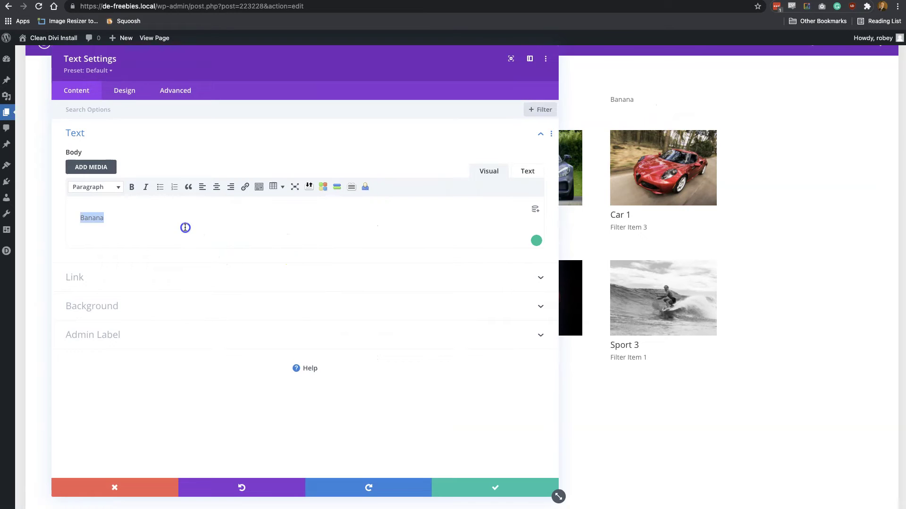
{"action": "type", "text": "Filter Item 3"}
Set the Filter Item 3 text module's CSS ID to filter-item-3 and save the module settings.
{"action": "left_click", "coordinate": [174, 94]}
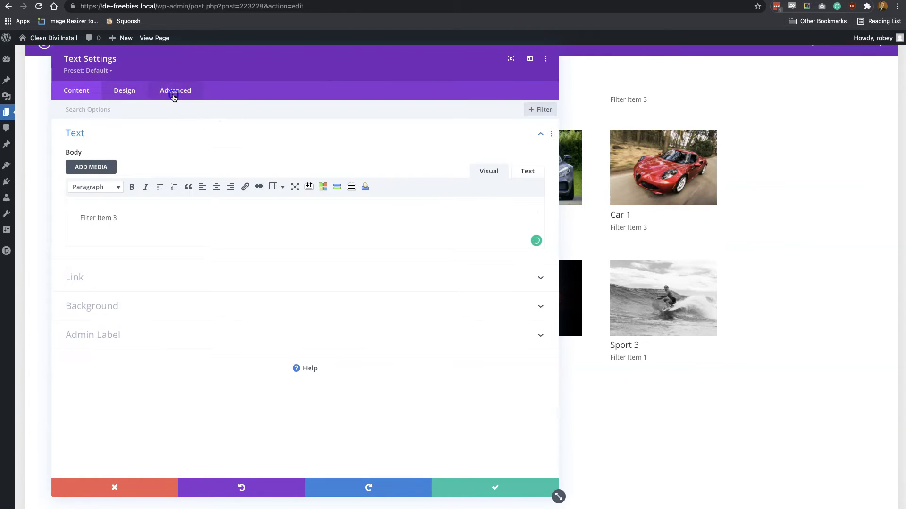
{"action": "left_click", "coordinate": [116, 141]}
{"action": "double_click", "coordinate": [116, 168]}
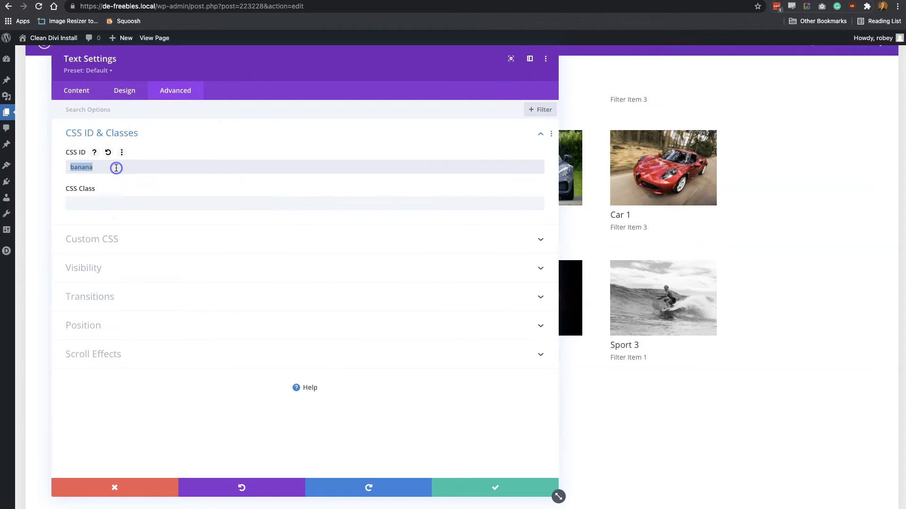
{"action": "type", "text": "filter-item-3"}
{"action": "left_click", "coordinate": [491, 488]}
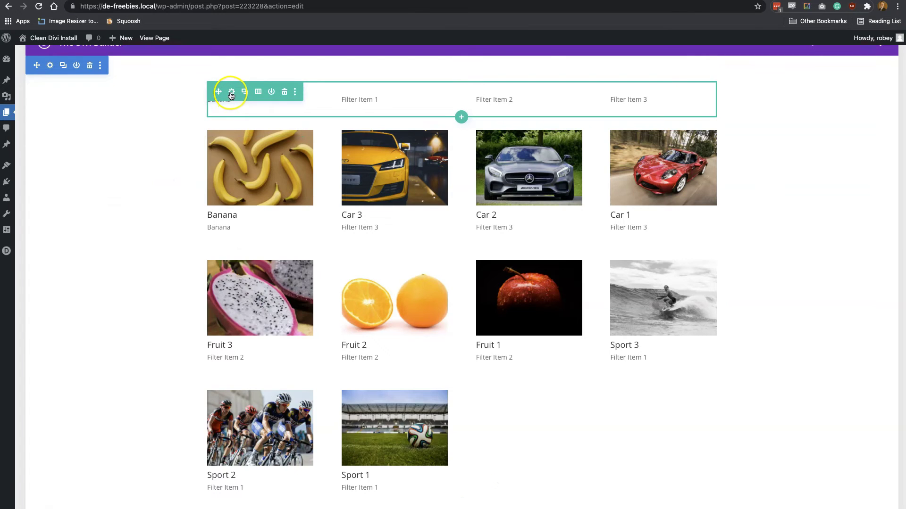
Set the CSS ID of the row holding the filter text modules to custom-grid-control and save the row settings.
{"action": "left_click", "coordinate": [231, 96]}
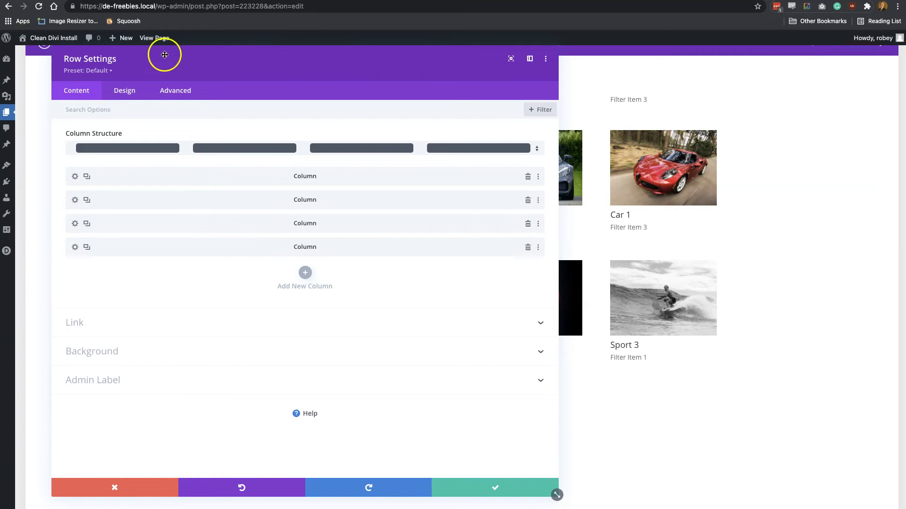
{"action": "left_click", "coordinate": [175, 90]}
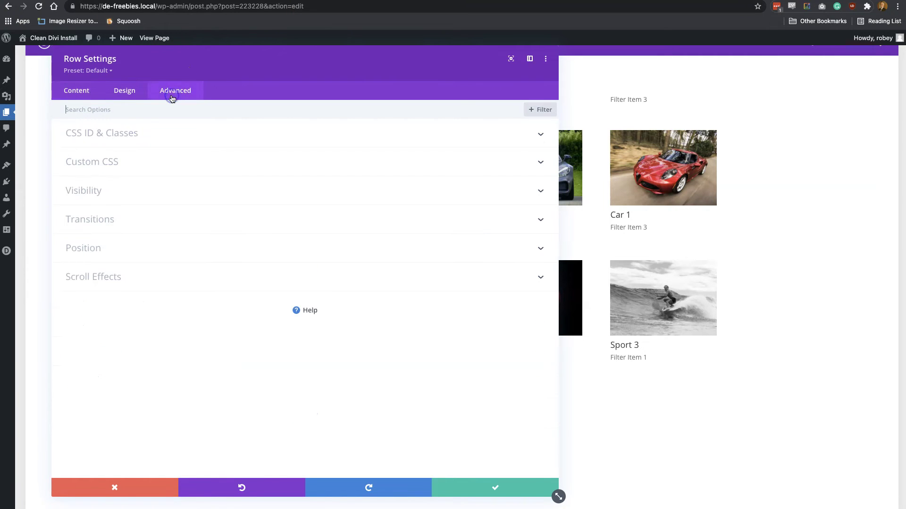
{"action": "left_click", "coordinate": [107, 137]}
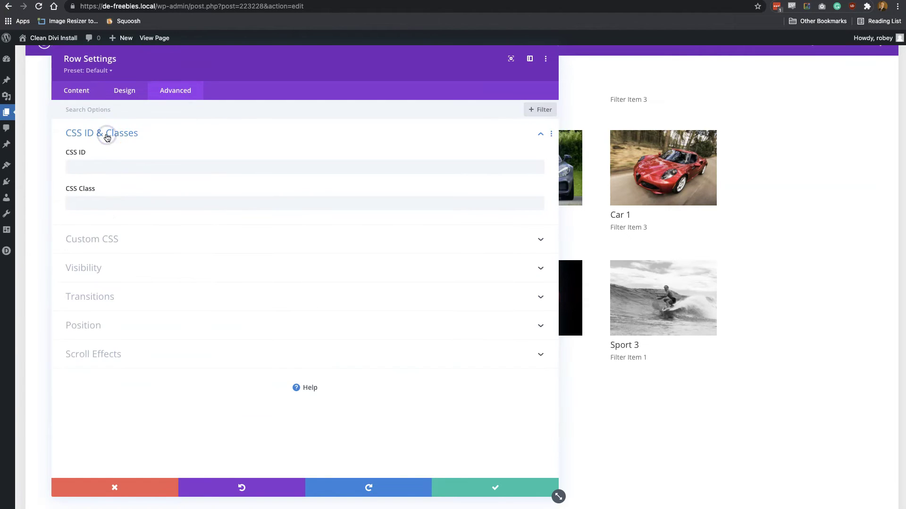
{"action": "left_click", "coordinate": [125, 170]}
{"action": "type", "text": "cust"}
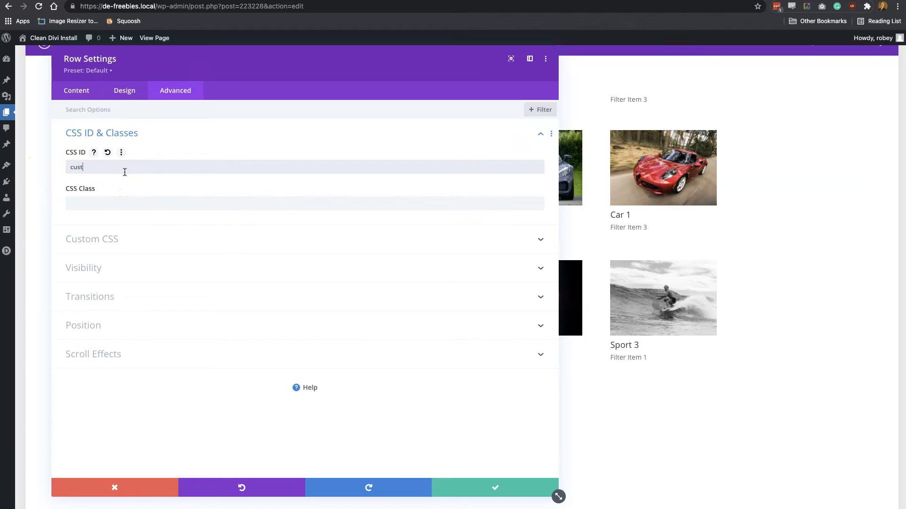
{"action": "type", "text": "om-grid-control"}
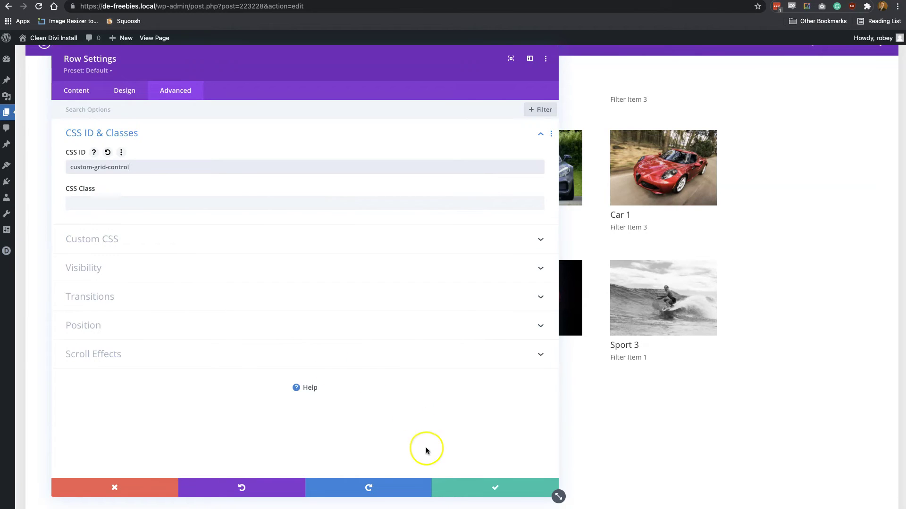
{"action": "left_click", "coordinate": [459, 491]}
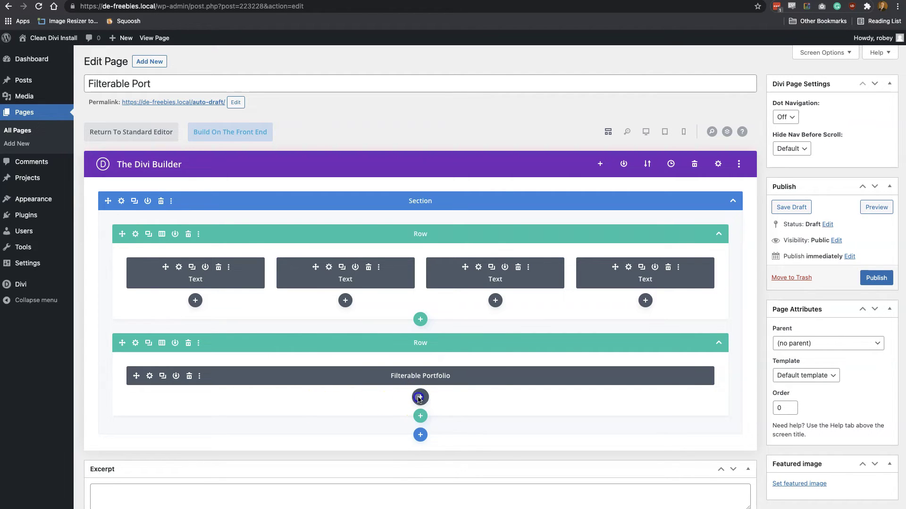
Insert a Code module below the Filterable Portfolio module and give it the admin label jQuery Code.
{"action": "left_click", "coordinate": [419, 397]}
{"action": "type", "text": "co"}
{"action": "type", "text": "de"}
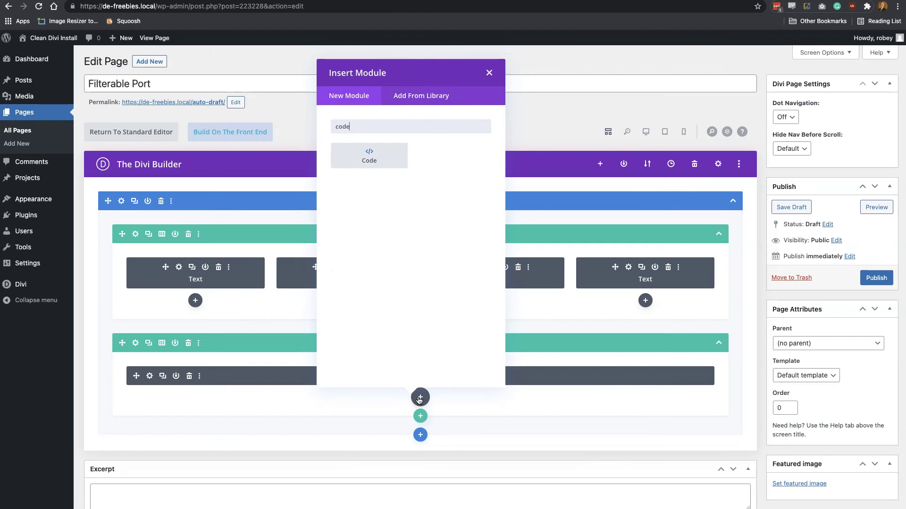
{"action": "left_click", "coordinate": [365, 155]}
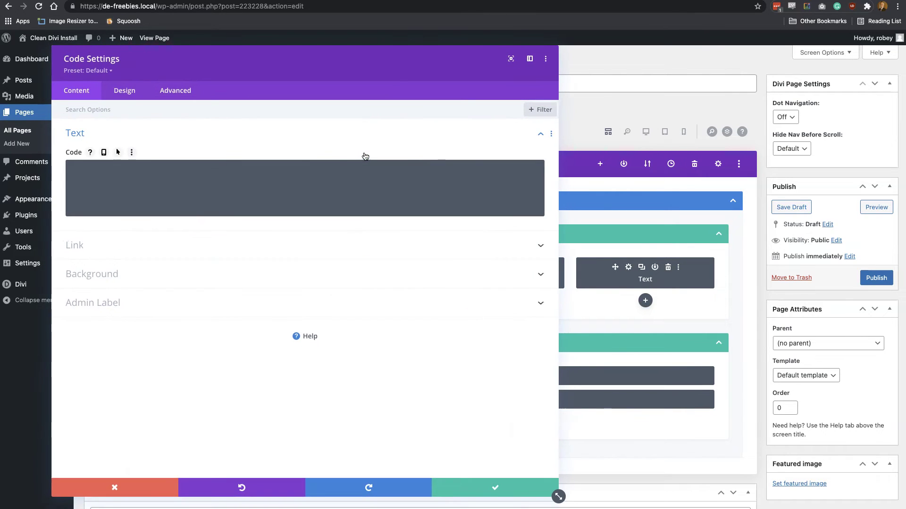
{"action": "left_click", "coordinate": [146, 306]}
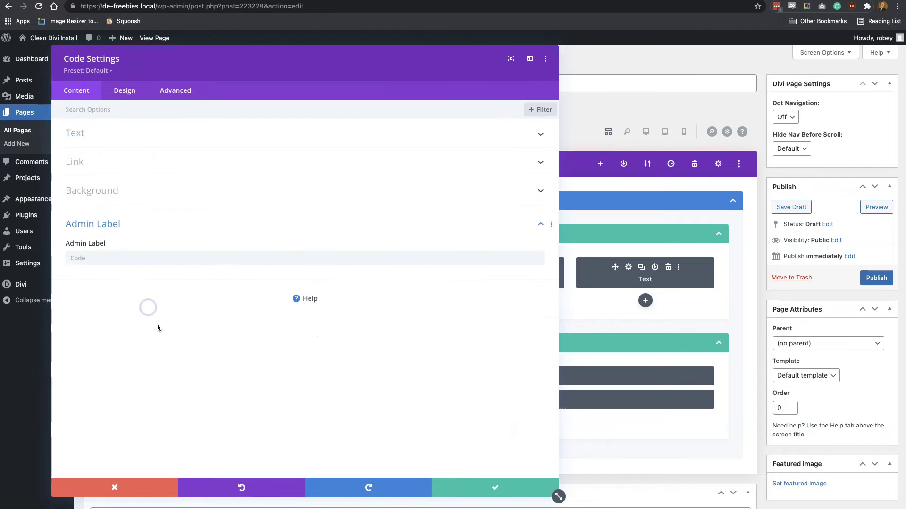
{"action": "left_click", "coordinate": [182, 256]}
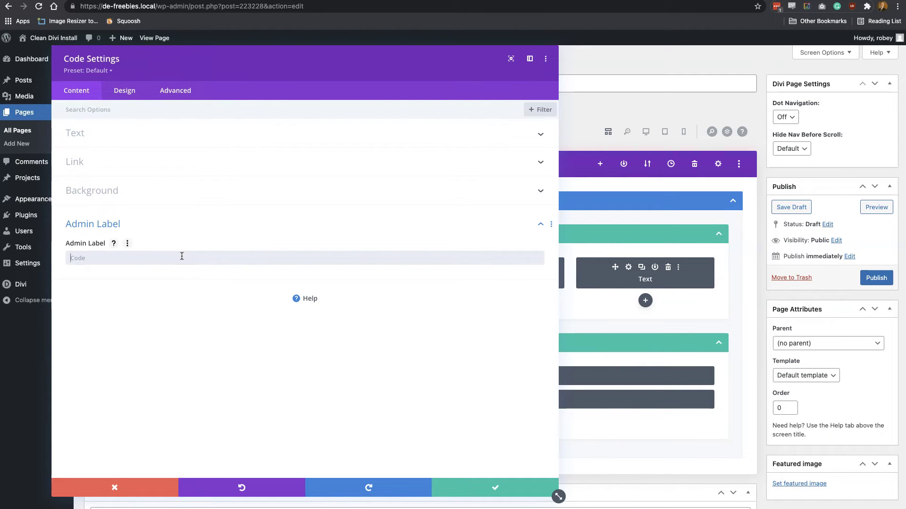
{"action": "type", "text": "jQuery Code"}
Copy the whole divi-custom-filter-portfolio.js snippet from the Divi Engine tutorial post.
{"action": "left_click", "coordinate": [112, 134]}
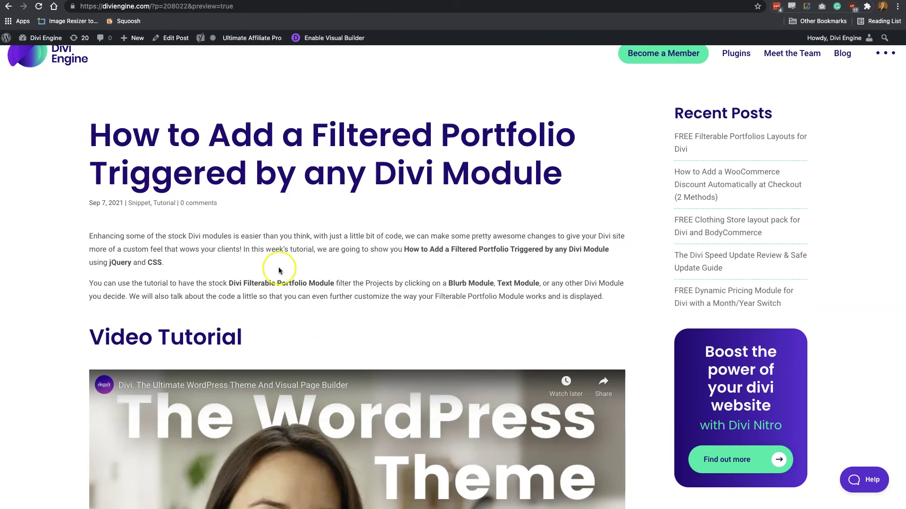
{"action": "scroll", "coordinate": [278, 269], "scroll_direction": "down", "scroll_amount": 20}
{"action": "scroll", "coordinate": [278, 271], "scroll_direction": "down", "scroll_amount": 20}
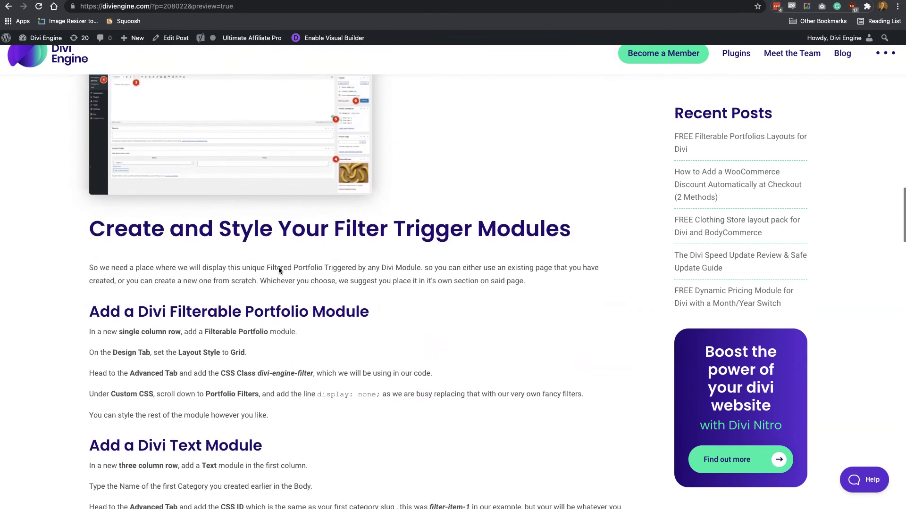
{"action": "scroll", "coordinate": [278, 269], "scroll_direction": "up", "scroll_amount": 4}
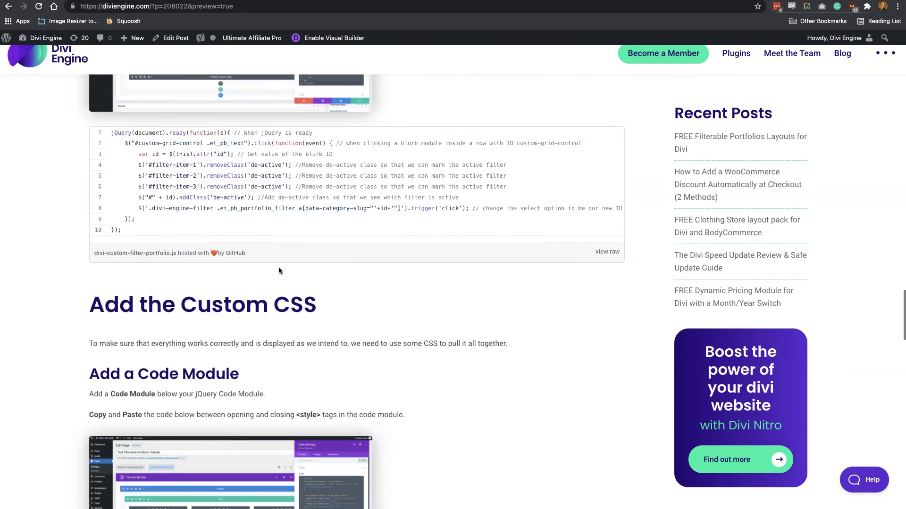
{"action": "scroll", "coordinate": [278, 268], "scroll_direction": "down", "scroll_amount": 2}
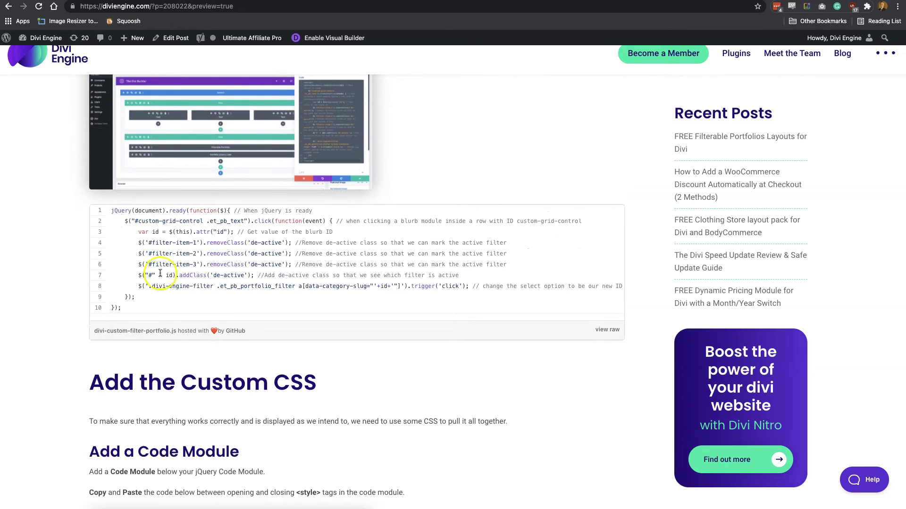
{"action": "left_click", "coordinate": [120, 307]}
{"action": "left_click_drag", "start_coordinate": [120, 307], "coordinate": [105, 213]}
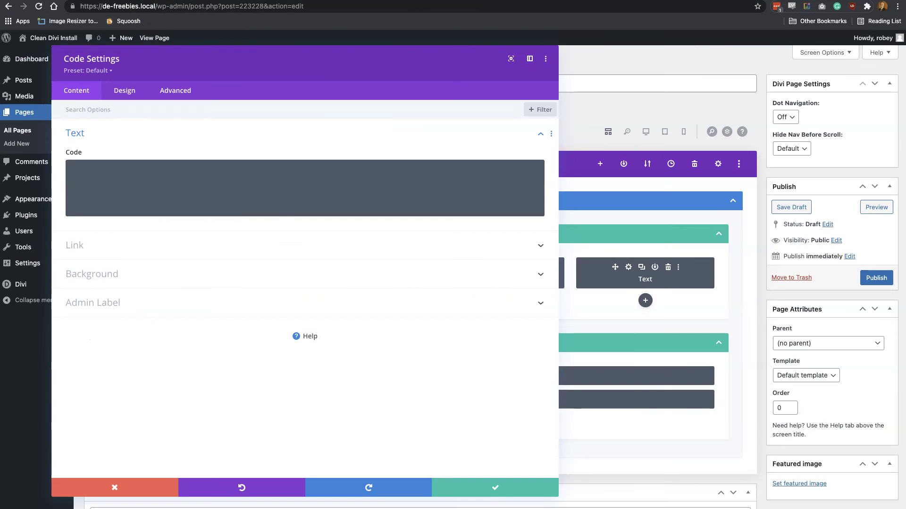
Add opening and closing script tags in the module's code and paste the copied jQuery snippet between them.
{"action": "left_click", "coordinate": [200, 172]}
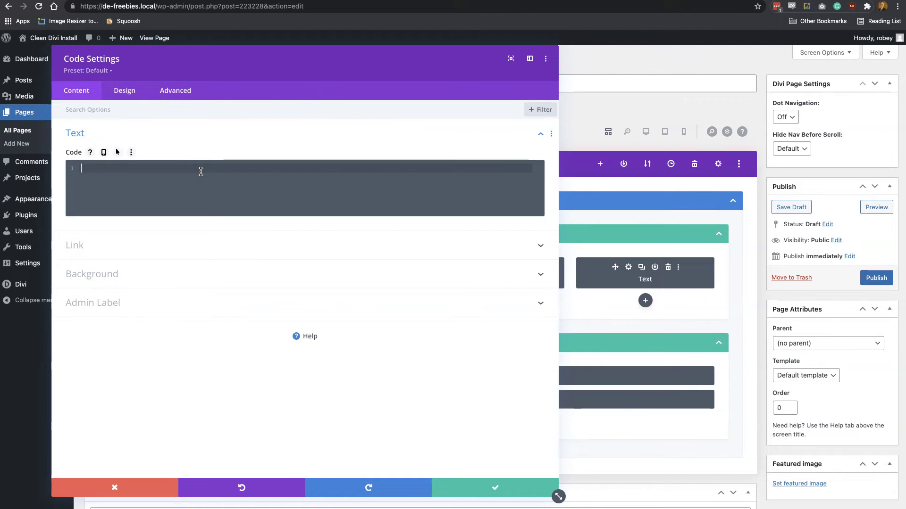
{"action": "type", "text": "<script>"}
{"action": "key", "text": "Return"}
{"action": "key", "text": "Return"}
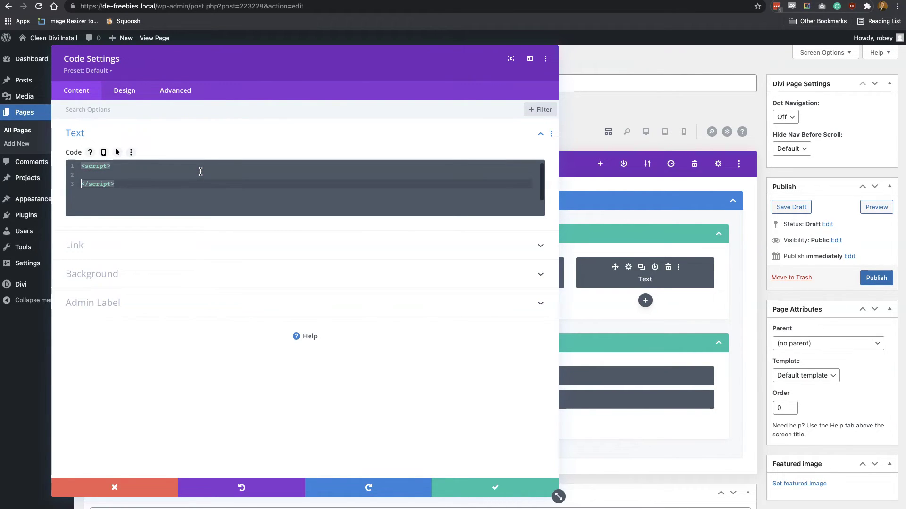
{"action": "key", "text": "Up"}
{"action": "type", "text": "jQuery(document).ready(function($){ // When jQuery is ready     $(\"#custom-grid-control .et_pb_text\").click(function(event) { // when clicking a blurb module inside a row with ID custom-grid-control         var id = $(this).attr(\"id\"); // Get value of the blurb ID         $('#filter-item-1').removeClass('de-active'); //Remove de-active class so that we can mark the active filter         $('#filter-item-2').removeClass('de-active'); //Remove de-active class so that we can mark the active filter         $('#filter-item-3').removeClass('de-active'); //Remove de-active class so that we can mark the active filter         $(\"#\" + id).addClass('de-active'); //Add de-active class so that we see which filter is active         $('.divi-engine-filter .et_pb_portfolio_filter a[data-category-slug=\"'+id+'\"]').trigger('click'); // change the select option to be our new ID value, then trigger click     }); });"}
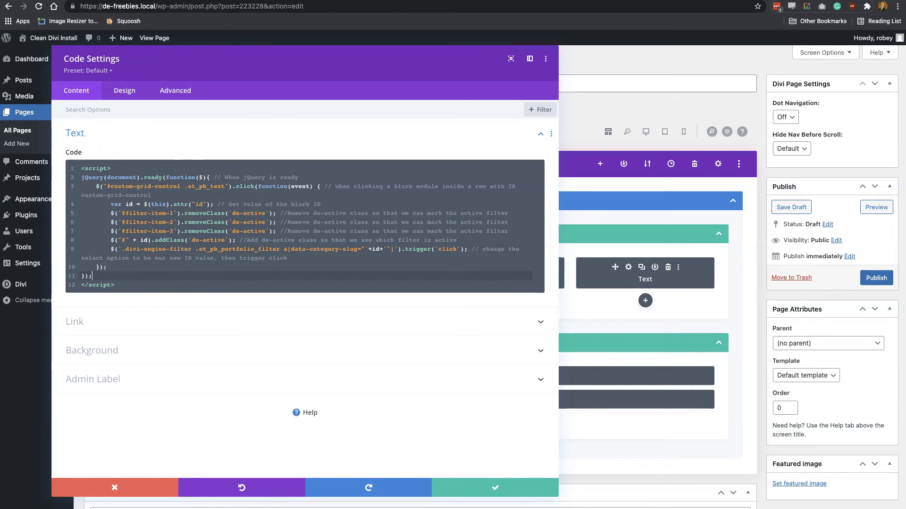
Switch to the finished example page and try the Filter Item 1, 2 and 3 buttons to examine the filtering and active state.
{"action": "key", "text": "ctrl+Tab"}
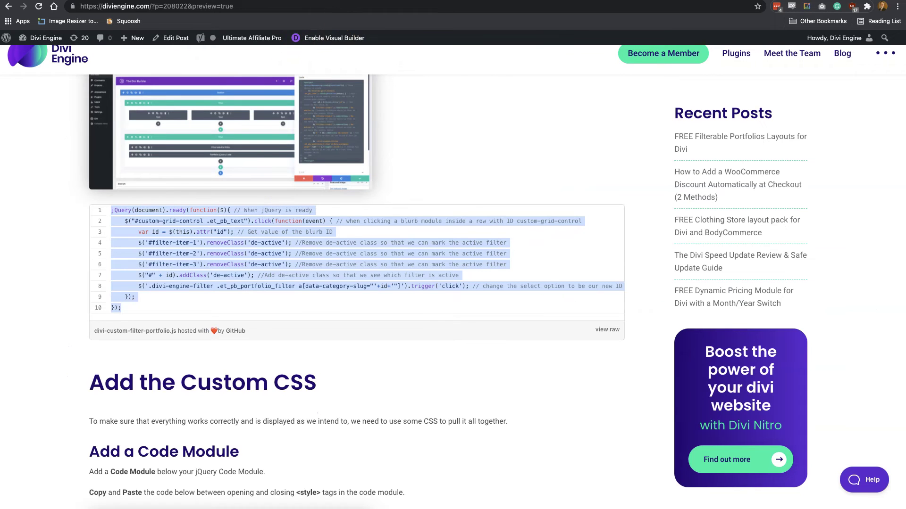
{"action": "key", "text": "ctrl+Tab"}
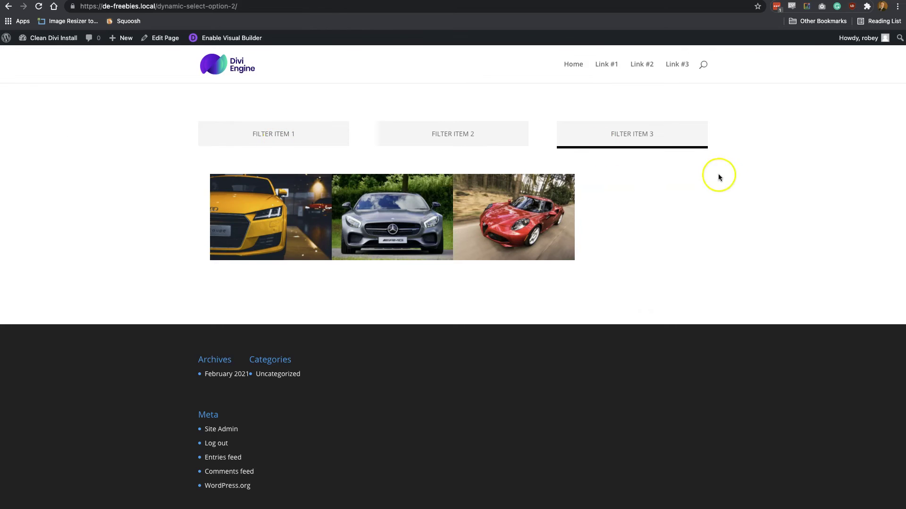
{"action": "left_click", "coordinate": [473, 132]}
{"action": "left_click", "coordinate": [294, 142]}
{"action": "left_click", "coordinate": [453, 134]}
{"action": "left_click", "coordinate": [642, 129]}
{"action": "left_click", "coordinate": [446, 124]}
{"action": "left_click", "coordinate": [246, 142]}
{"action": "left_click", "coordinate": [461, 137]}
{"action": "left_click", "coordinate": [614, 132]}
{"action": "left_click", "coordinate": [447, 136]}
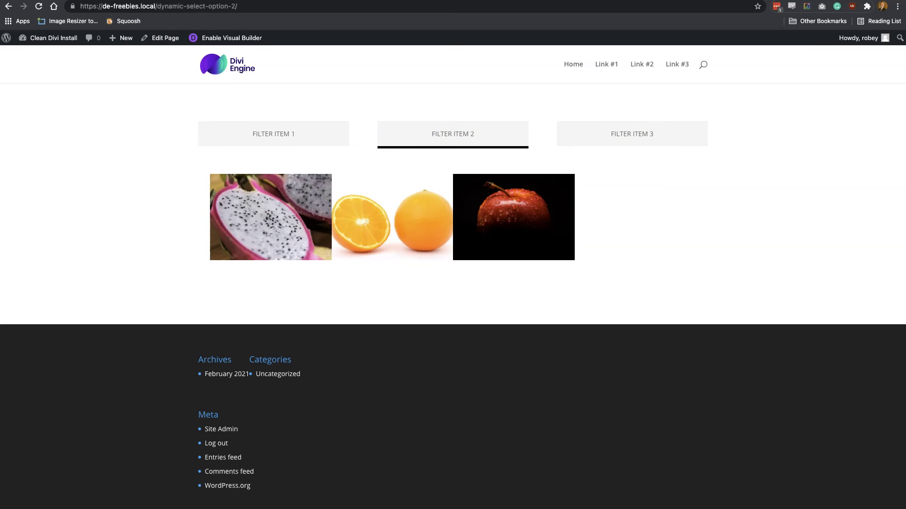
Back in the page editor's jQuery code, duplicate the #filter-item-1 removeClass line directly below the var id line and align its indentation.
{"action": "left_click", "coordinate": [88, 1]}
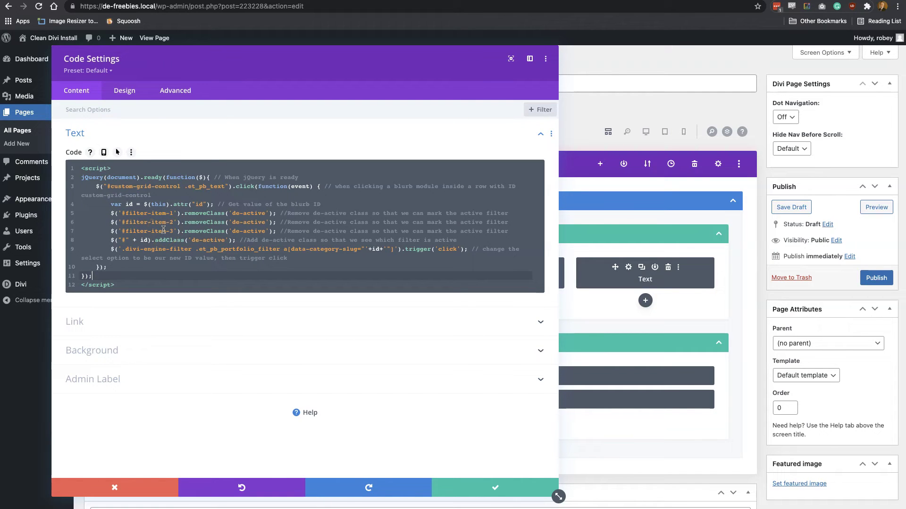
{"action": "left_click", "coordinate": [343, 206]}
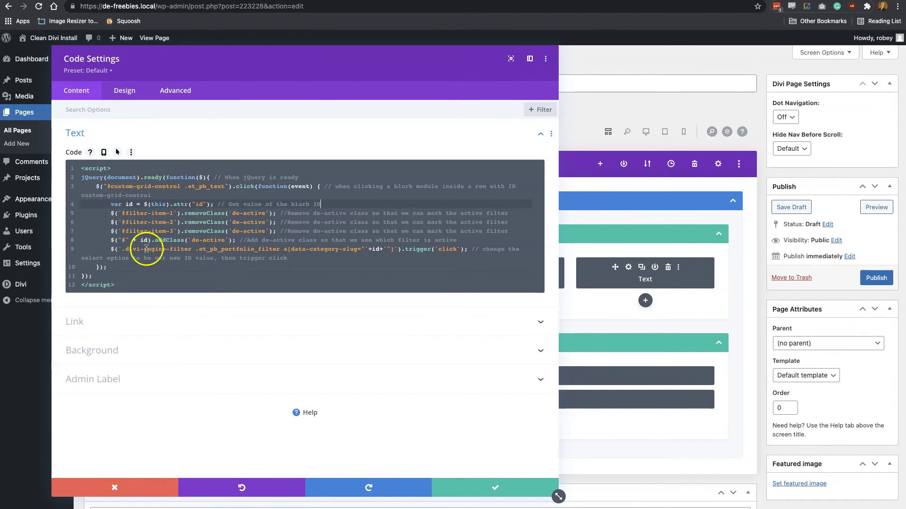
{"action": "left_click_drag", "start_coordinate": [111, 213], "coordinate": [514, 216]}
{"action": "key", "text": "ctrl+c"}
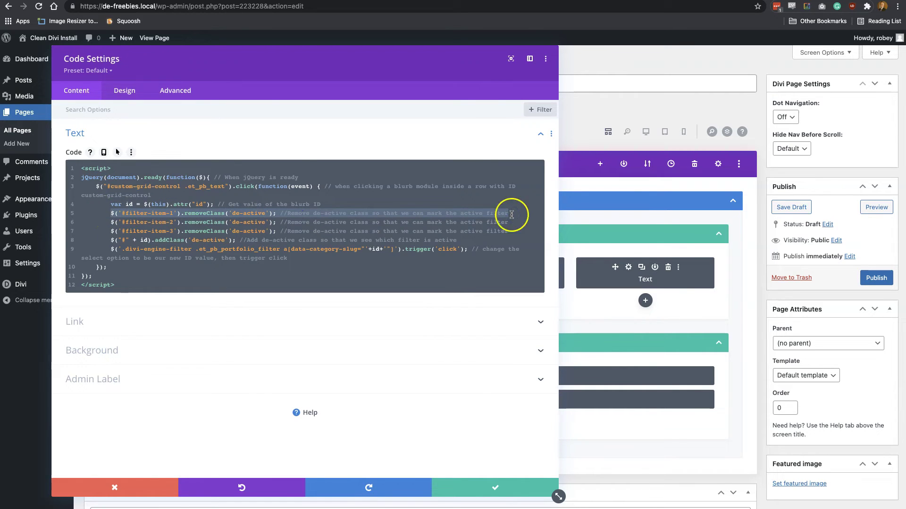
{"action": "left_click", "coordinate": [334, 203]}
{"action": "key", "text": "Return"}
{"action": "key", "text": "ctrl+v"}
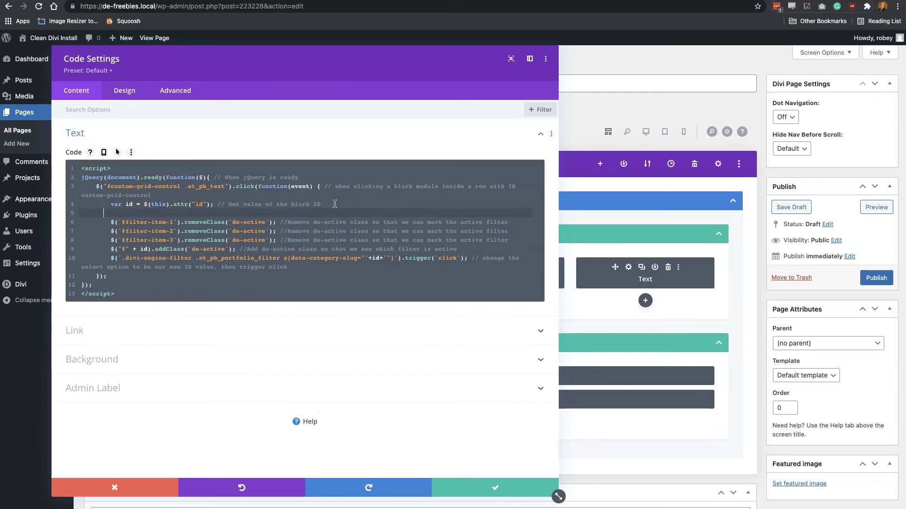
{"action": "left_click", "coordinate": [104, 213]}
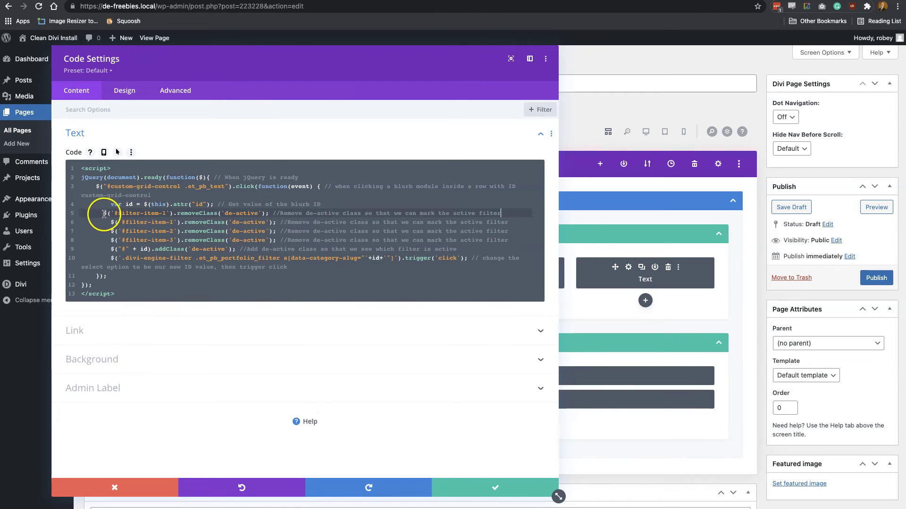
Change the duplicated line's selector to #banana and save the code module.
{"action": "left_click_drag", "start_coordinate": [122, 213], "coordinate": [169, 214]}
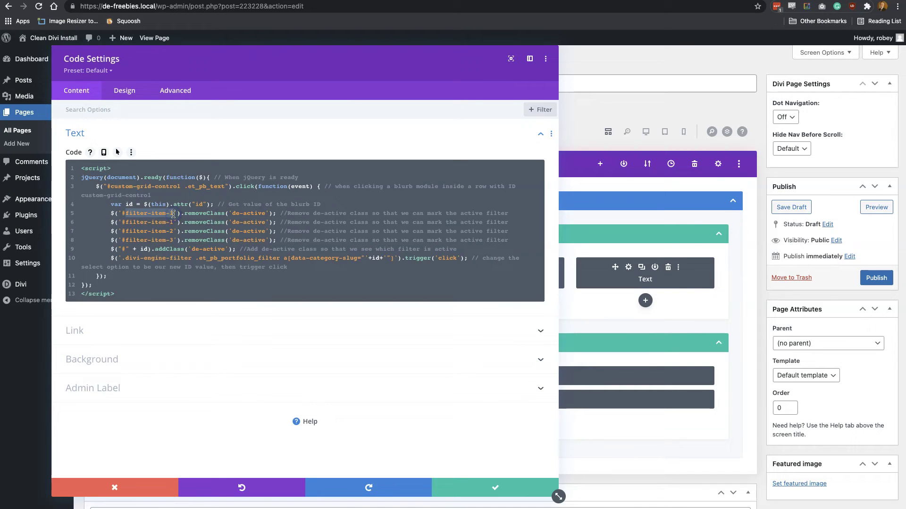
{"action": "type", "text": "#banana"}
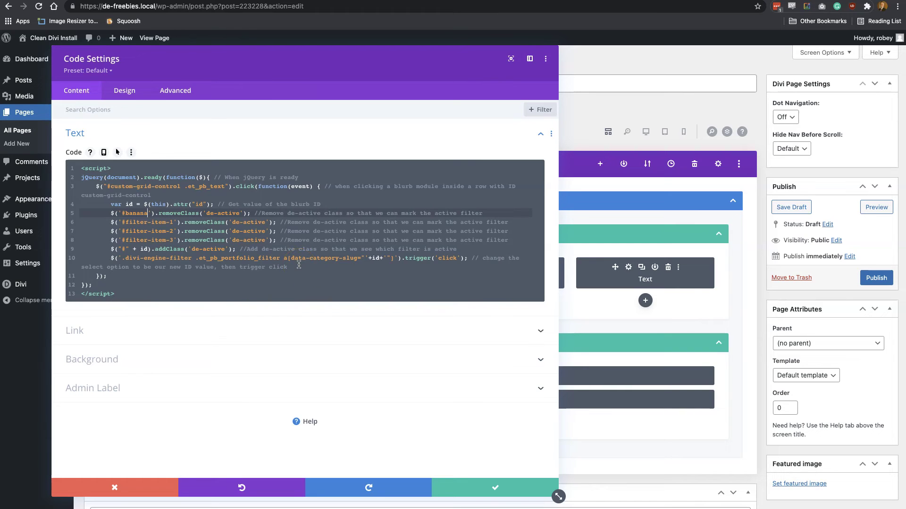
{"action": "left_click", "coordinate": [494, 490]}
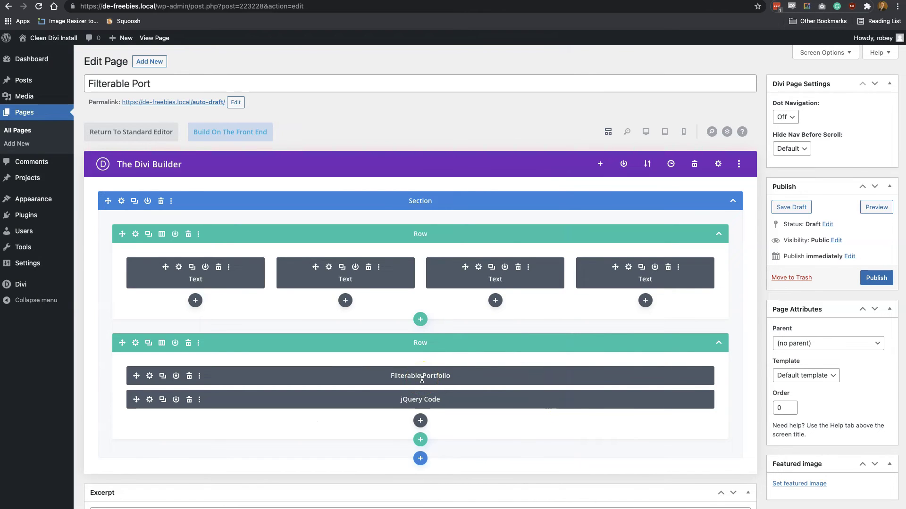
{"action": "left_click", "coordinate": [381, 392]}
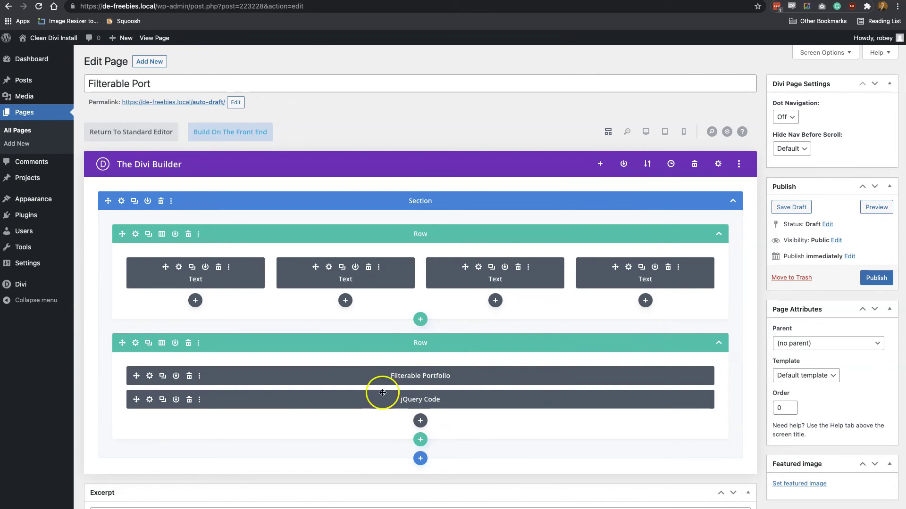
{"action": "left_click", "coordinate": [191, 449]}
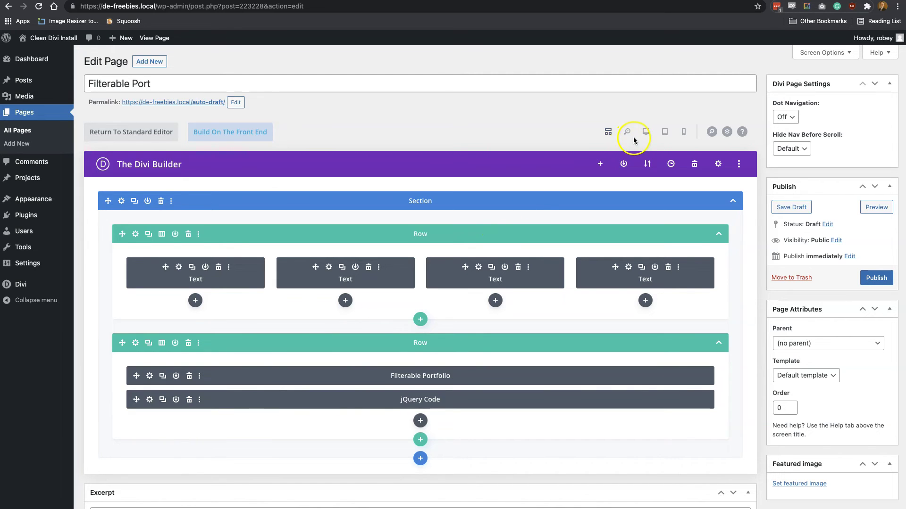
In the desktop preview, turn off the Filterable Portfolio module's title, categories and pagination and save the module.
{"action": "left_click", "coordinate": [646, 132]}
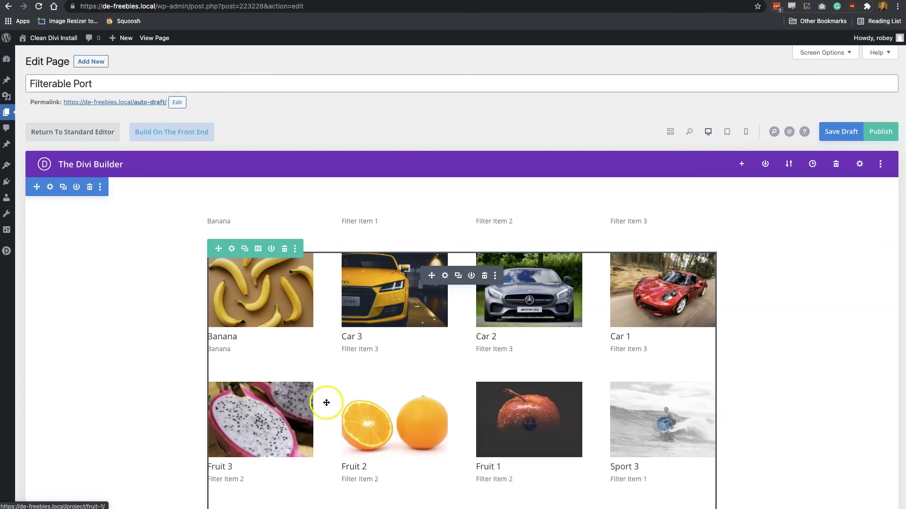
{"action": "left_click", "coordinate": [445, 277]}
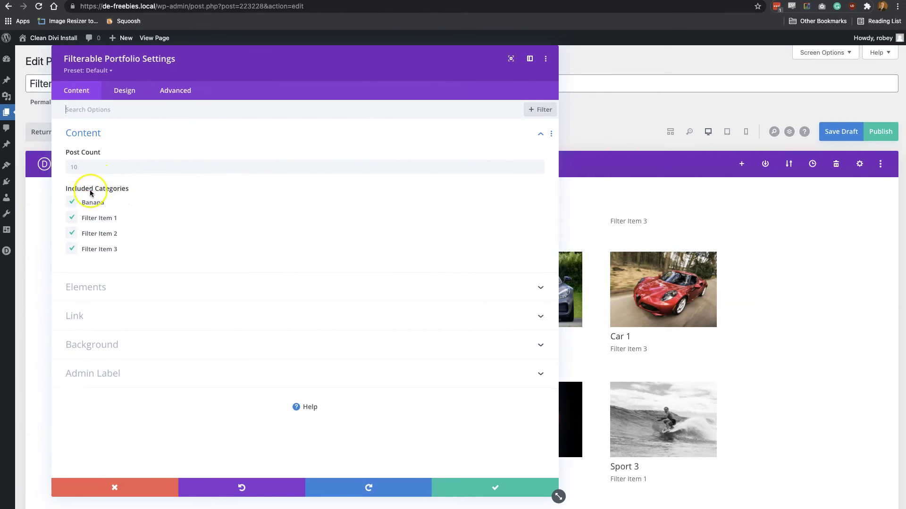
{"action": "left_click", "coordinate": [96, 286]}
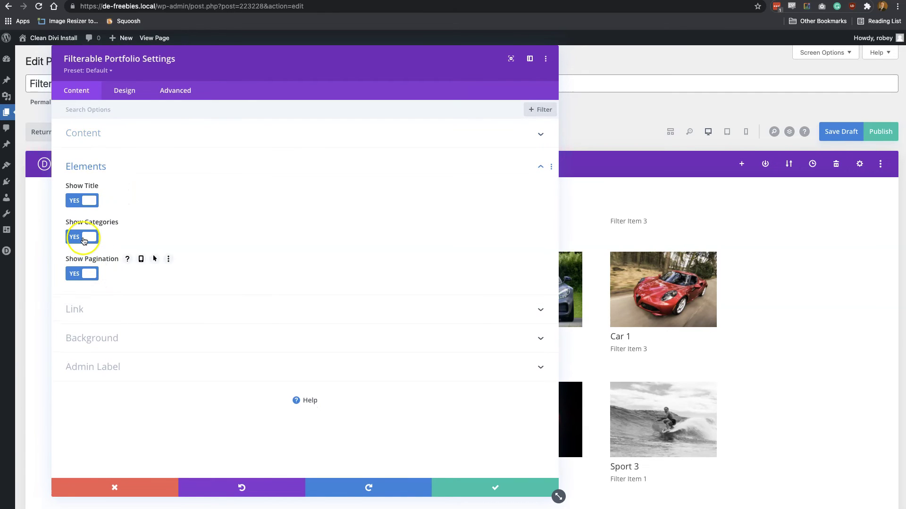
{"action": "left_click", "coordinate": [84, 241]}
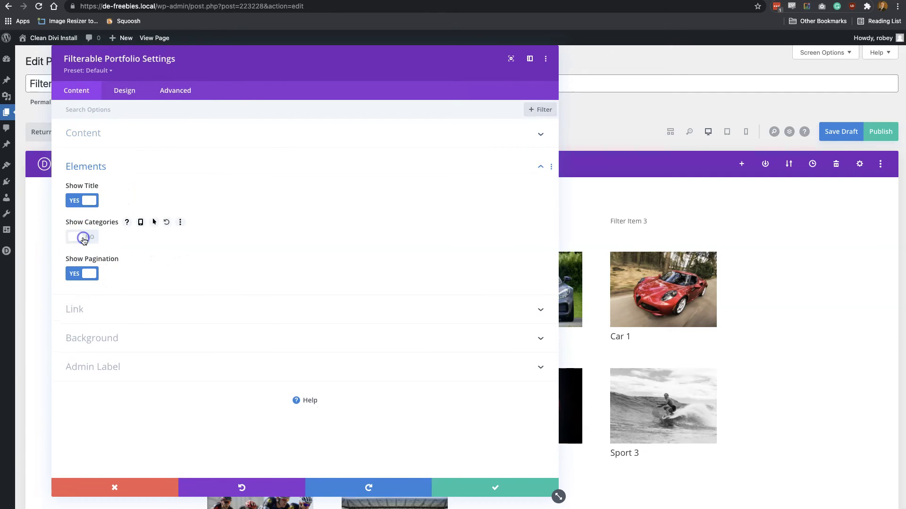
{"action": "left_click", "coordinate": [84, 202]}
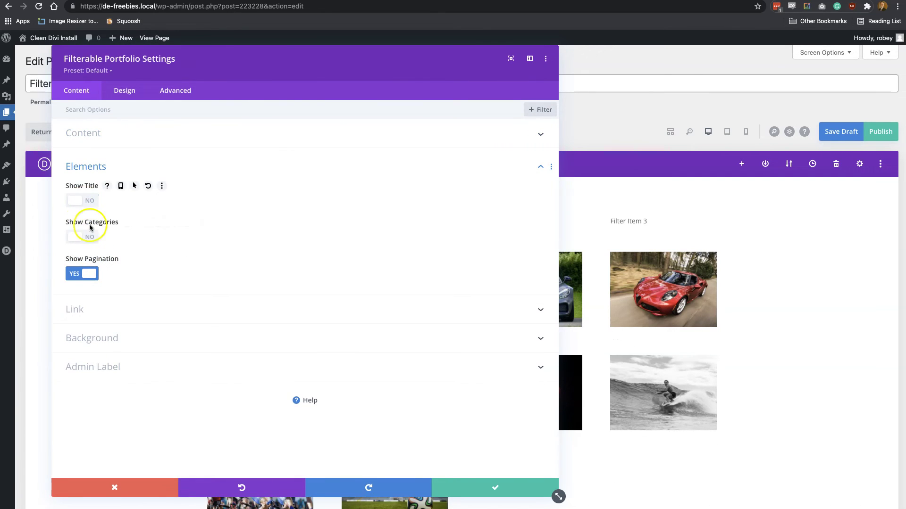
{"action": "left_click", "coordinate": [87, 274]}
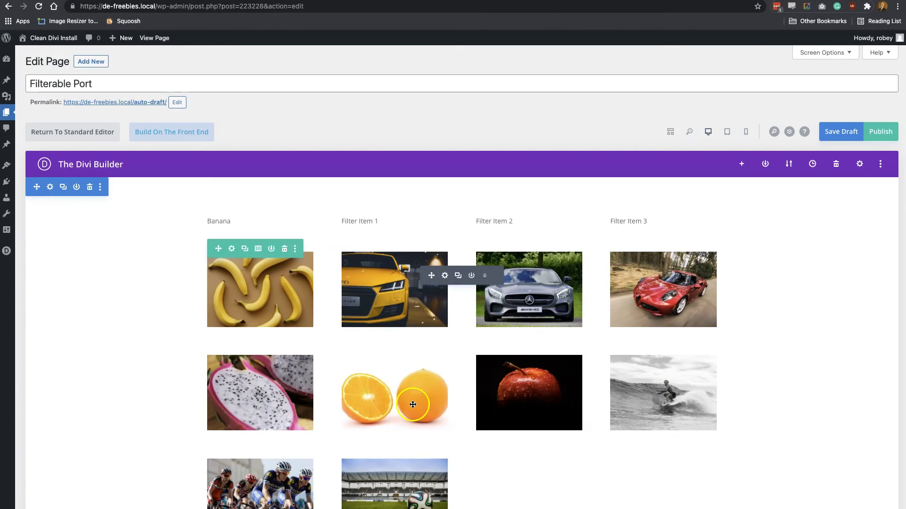
{"action": "scroll", "coordinate": [413, 407], "scroll_direction": "down", "scroll_amount": 4}
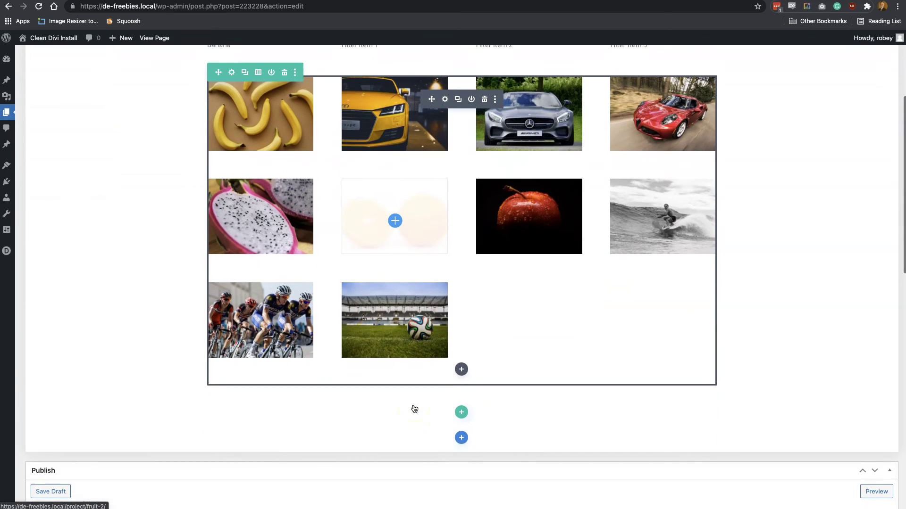
{"action": "scroll", "coordinate": [552, 301], "scroll_direction": "up", "scroll_amount": 4}
Return to the wireframe view, add a Code module below the jQuery Code module and set its admin label to CSS Code.
{"action": "left_click", "coordinate": [672, 128]}
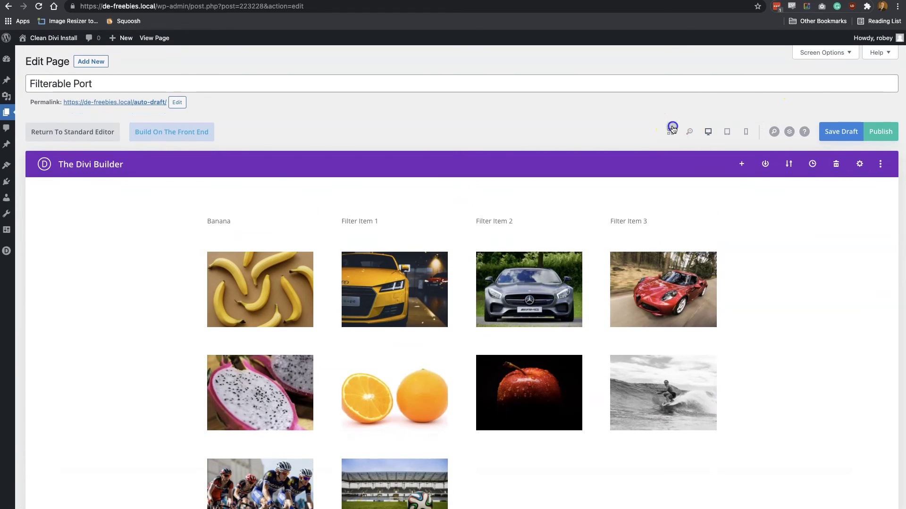
{"action": "scroll", "coordinate": [353, 307], "scroll_direction": "down", "scroll_amount": 2}
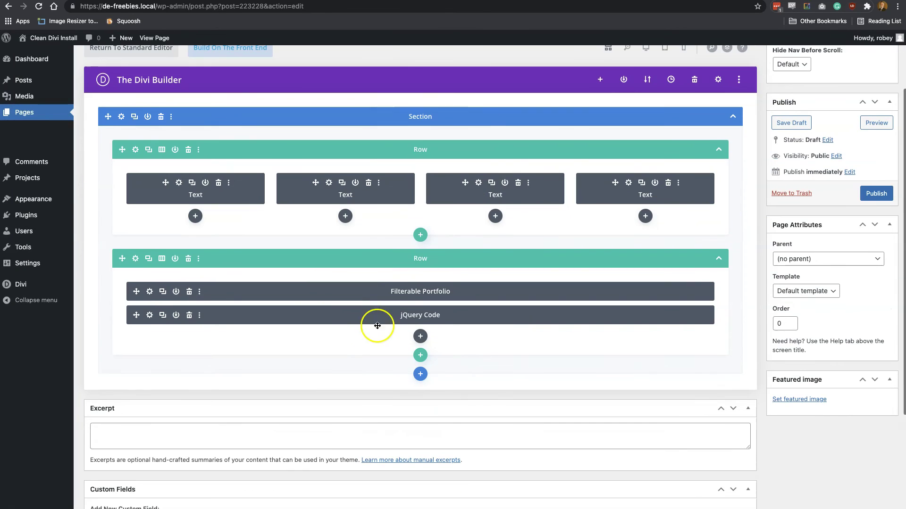
{"action": "left_click", "coordinate": [421, 336]}
{"action": "type", "text": "code"}
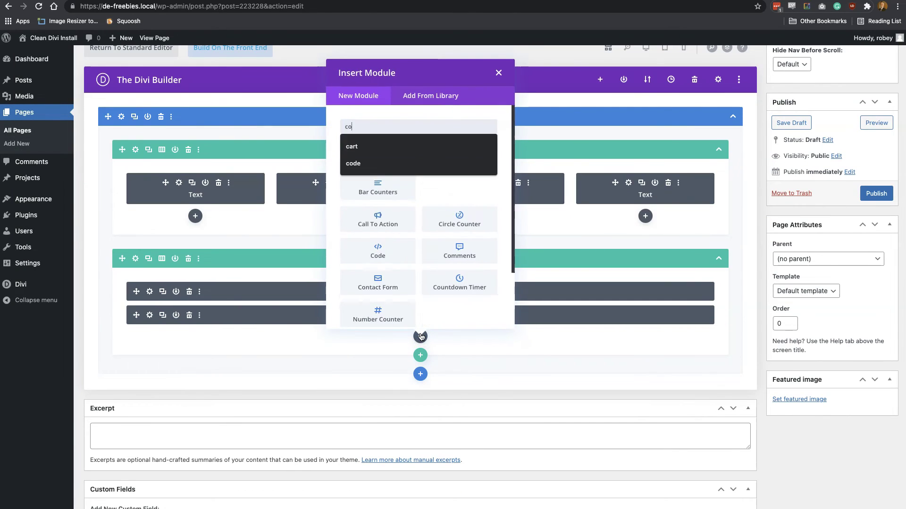
{"action": "left_click", "coordinate": [377, 158]}
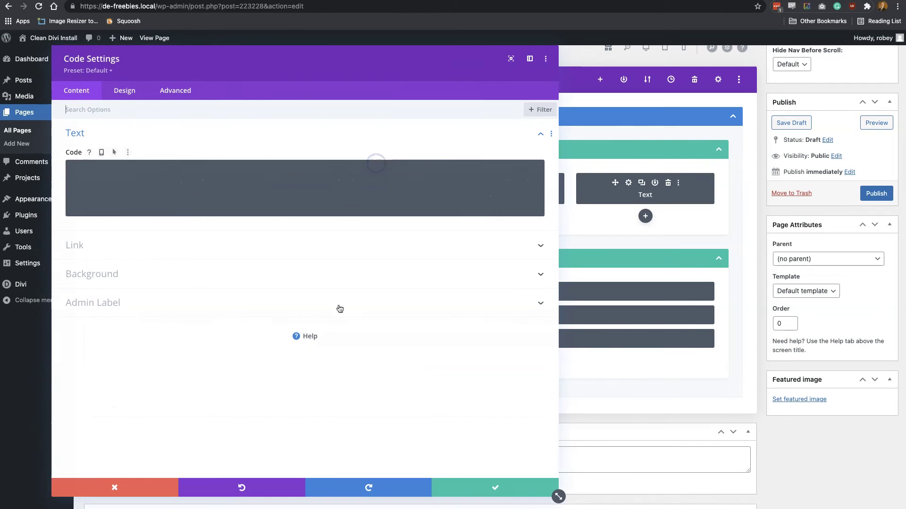
{"action": "left_click", "coordinate": [138, 303]}
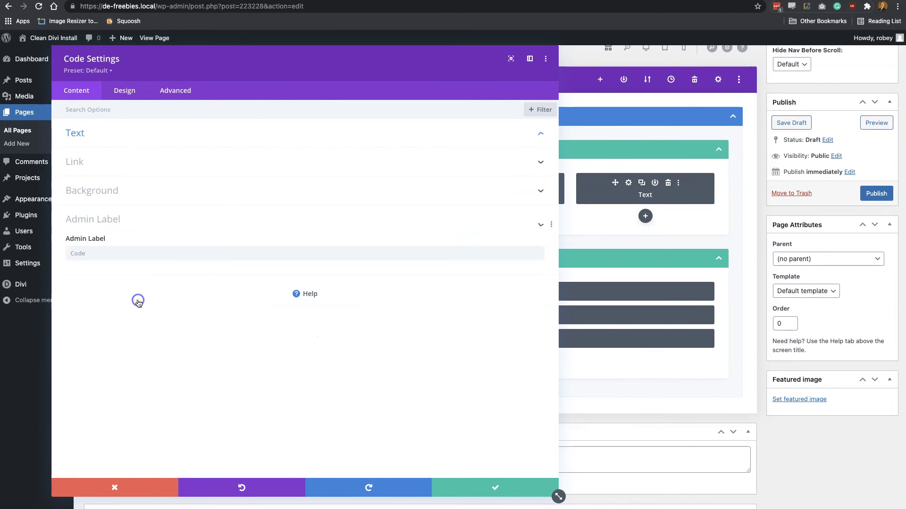
{"action": "left_click", "coordinate": [205, 257]}
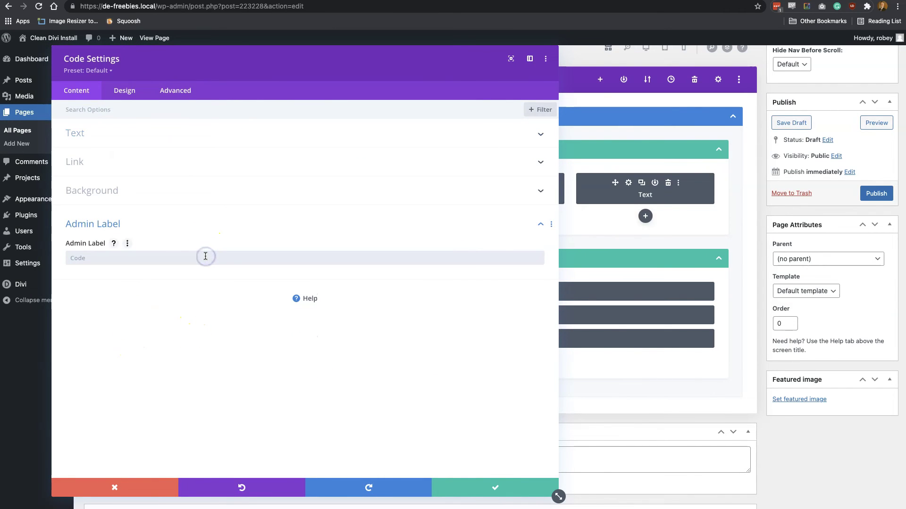
{"action": "type", "text": "CSS Code"}
Switch to the Divi Engine article and copy the whole CSS snippet from its custom CSS section.
{"action": "left_click", "coordinate": [121, 140]}
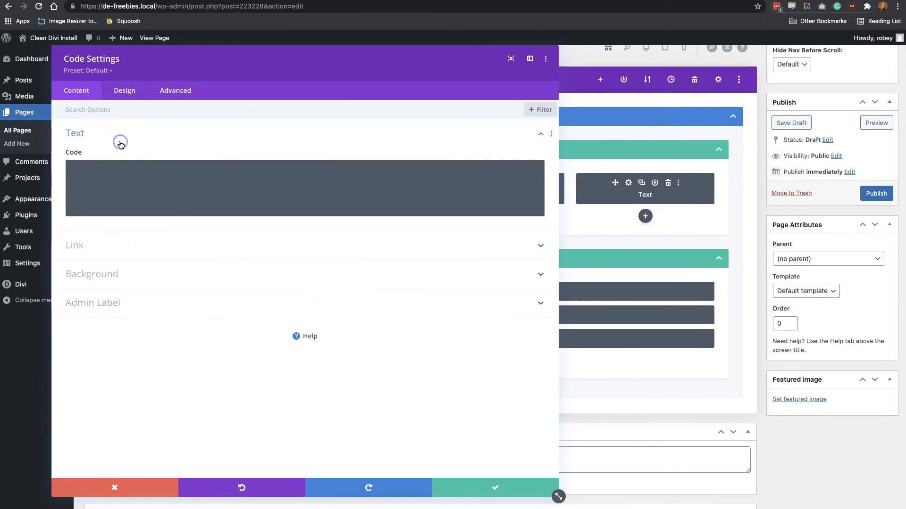
{"action": "key", "text": "ctrl+Tab"}
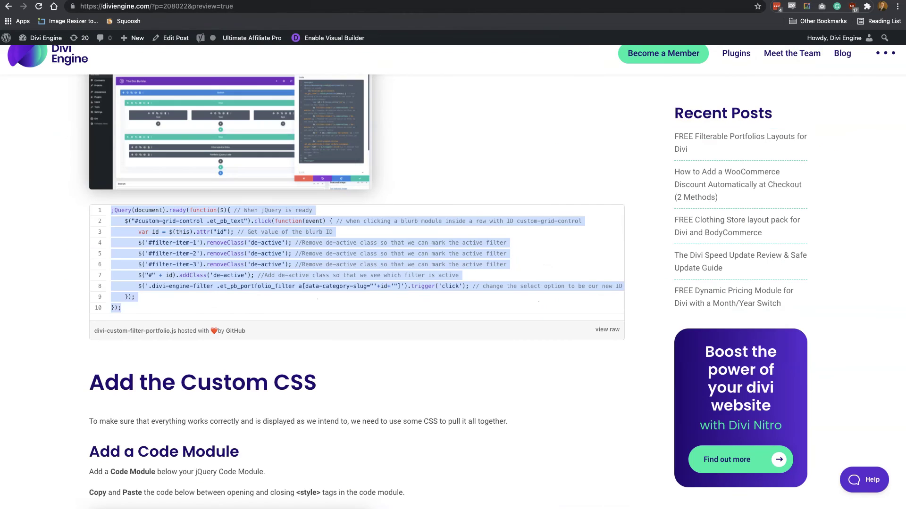
{"action": "scroll", "coordinate": [233, 380], "scroll_direction": "down", "scroll_amount": 10}
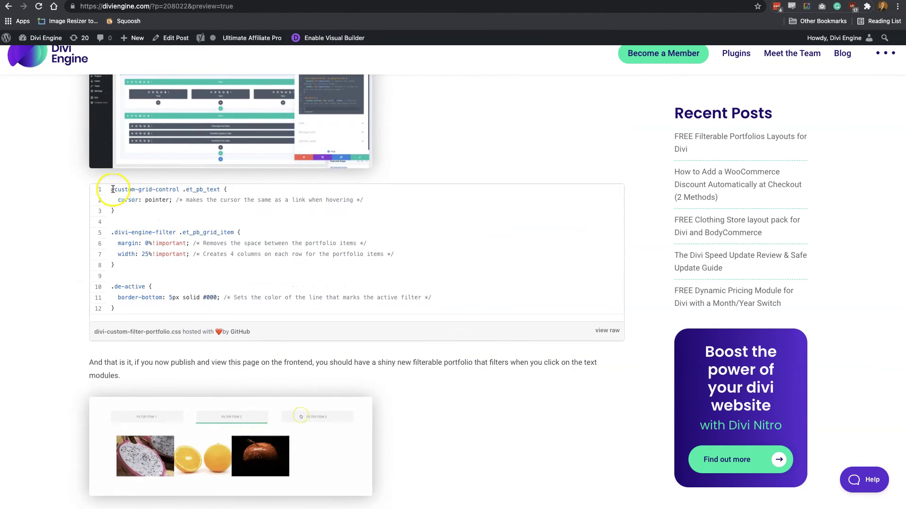
{"action": "left_click_drag", "start_coordinate": [111, 189], "coordinate": [150, 314]}
{"action": "key", "text": "super+c"}
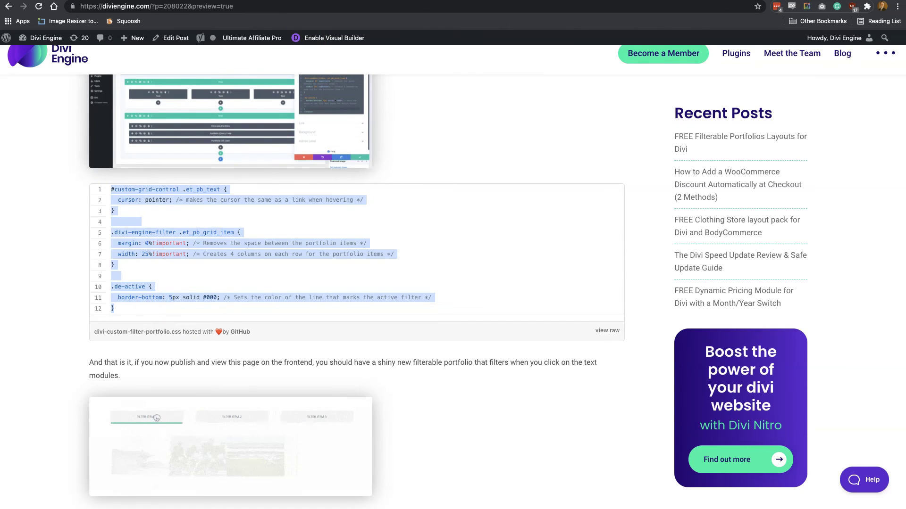
Back in the page editor, add opening and closing style tags to the new module's code, paste the CSS between them and save.
{"action": "key", "text": "ctrl+Tab"}
{"action": "left_click", "coordinate": [235, 189]}
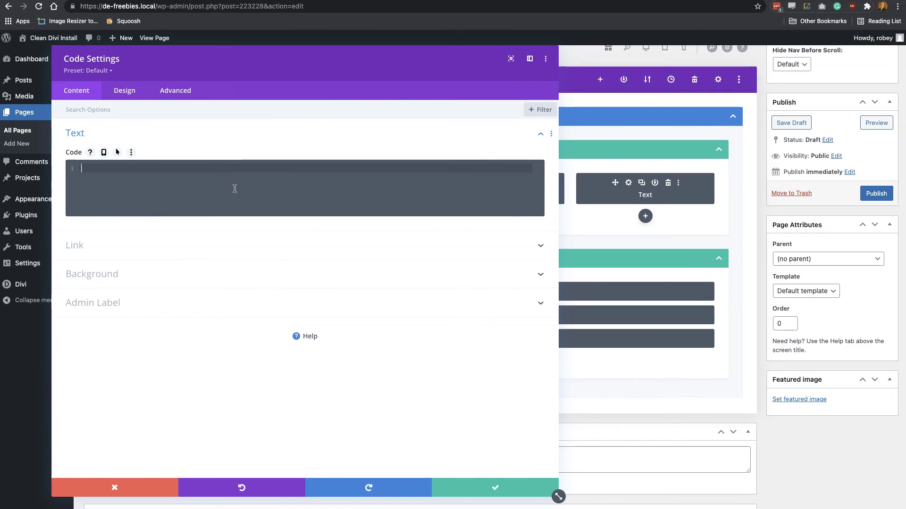
{"action": "type", "text": "<style>"}
{"action": "key", "text": "Return"}
{"action": "key", "text": "Return"}
{"action": "key", "text": "Up"}
{"action": "key", "text": "super+v"}
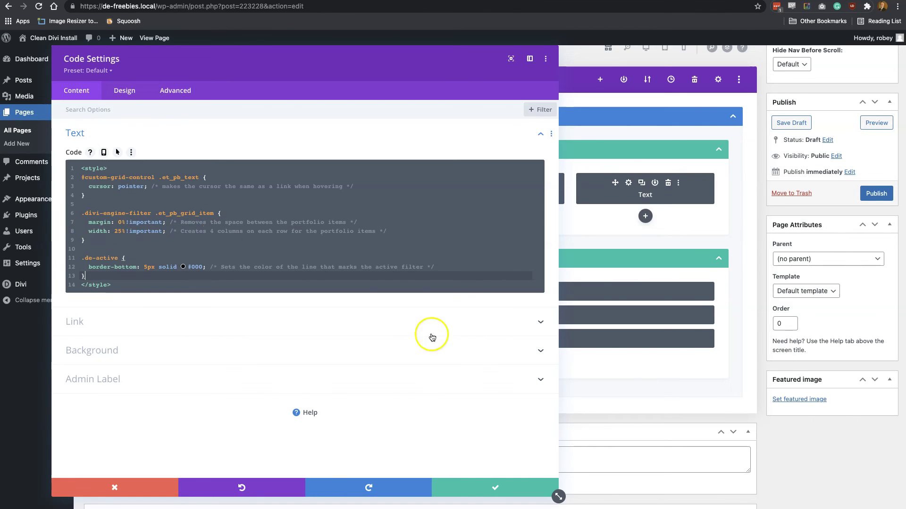
{"action": "left_click", "coordinate": [483, 488]}
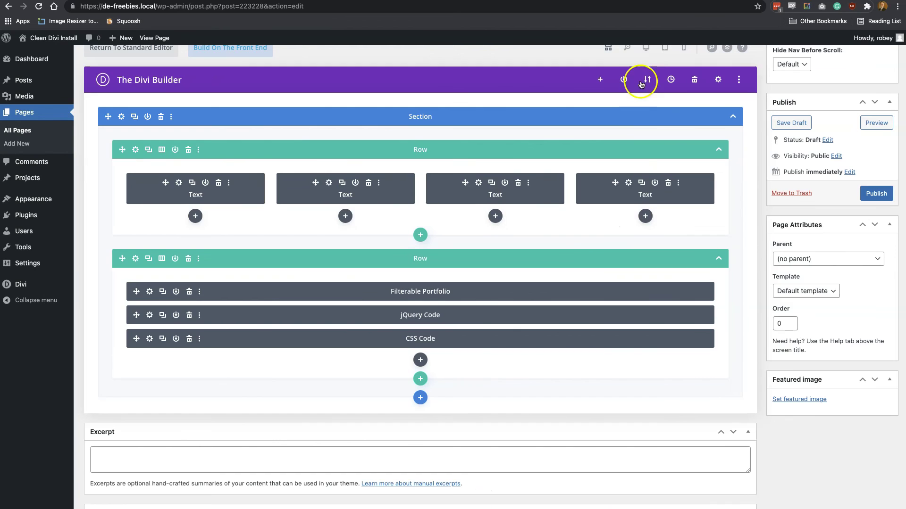
Reopen the CSS Code module's settings over the desktop preview, narrowing and moving the settings window to reveal the portfolio grid.
{"action": "left_click", "coordinate": [149, 338]}
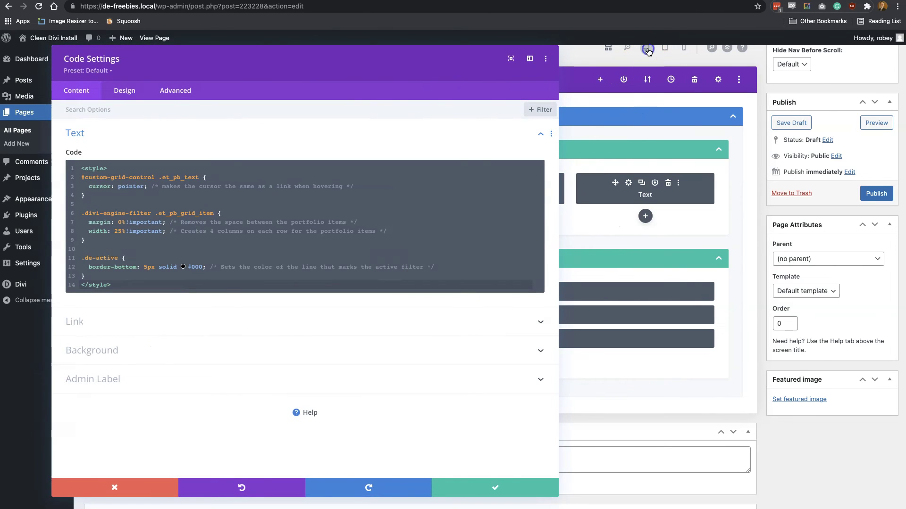
{"action": "left_click", "coordinate": [648, 51]}
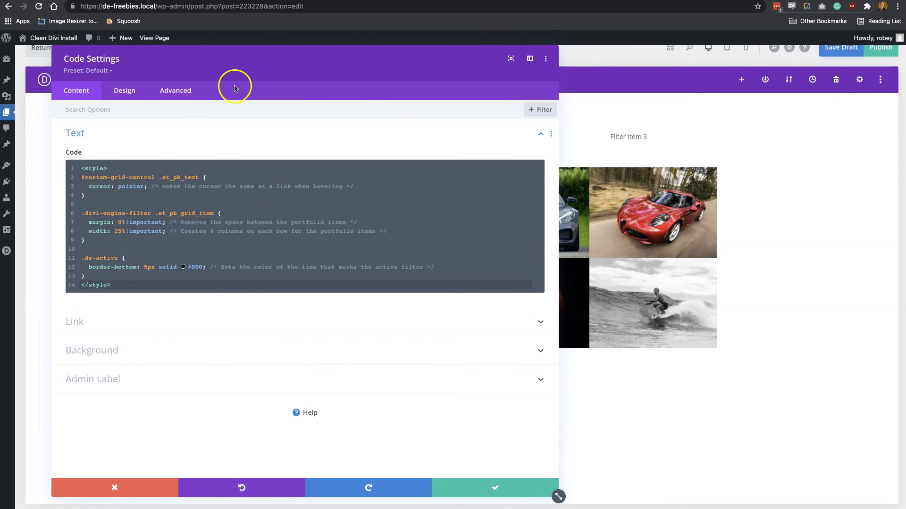
{"action": "left_click_drag", "start_coordinate": [557, 491], "coordinate": [340, 498]}
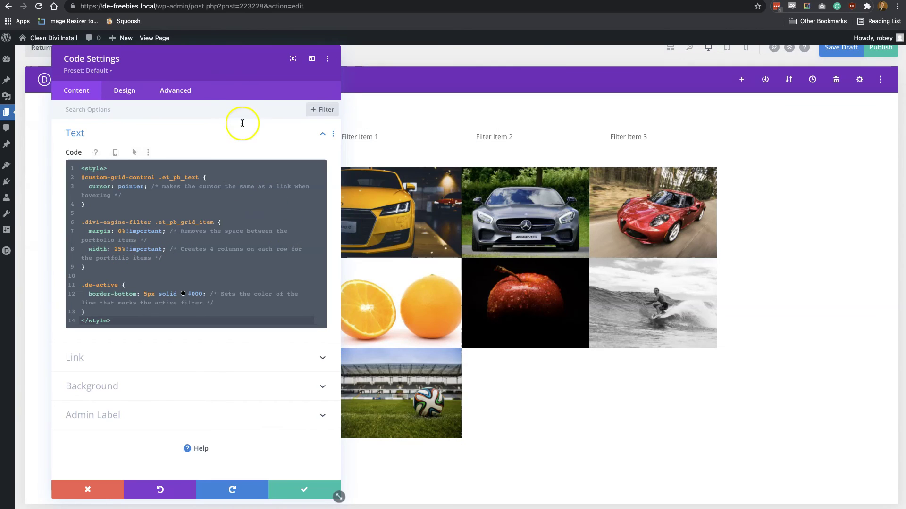
{"action": "mouse_move", "coordinate": [223, 63]}
{"action": "left_mouse_down"}
{"action": "mouse_move", "coordinate": [346, 243]}
{"action": "mouse_move", "coordinate": [211, 62]}
{"action": "left_mouse_up"}
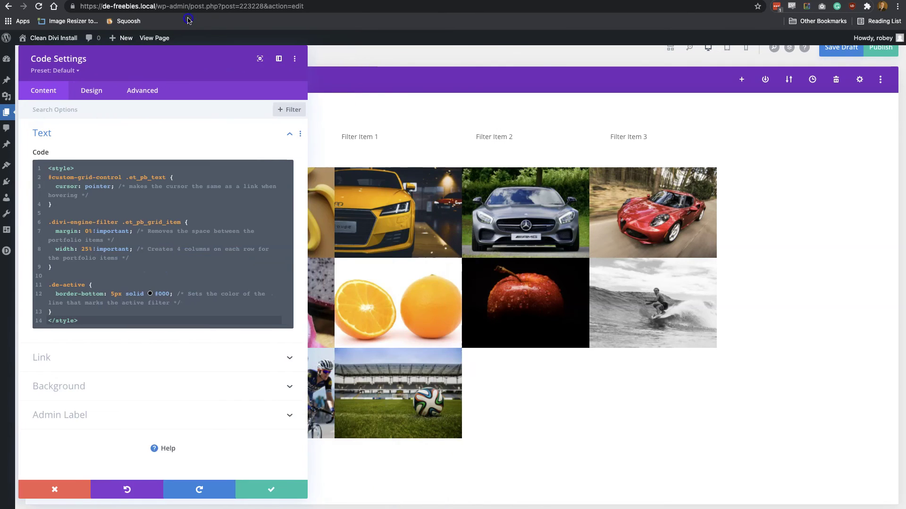
Try a width of 33% for the portfolio grid items in the CSS and set it back to 25%.
{"action": "left_click", "coordinate": [111, 249]}
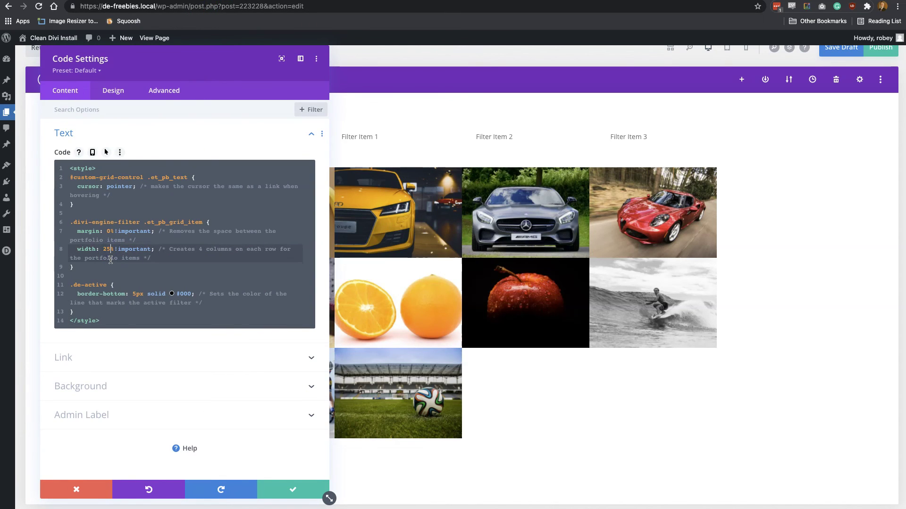
{"action": "key", "text": "BackSpace"}
{"action": "type", "text": "33"}
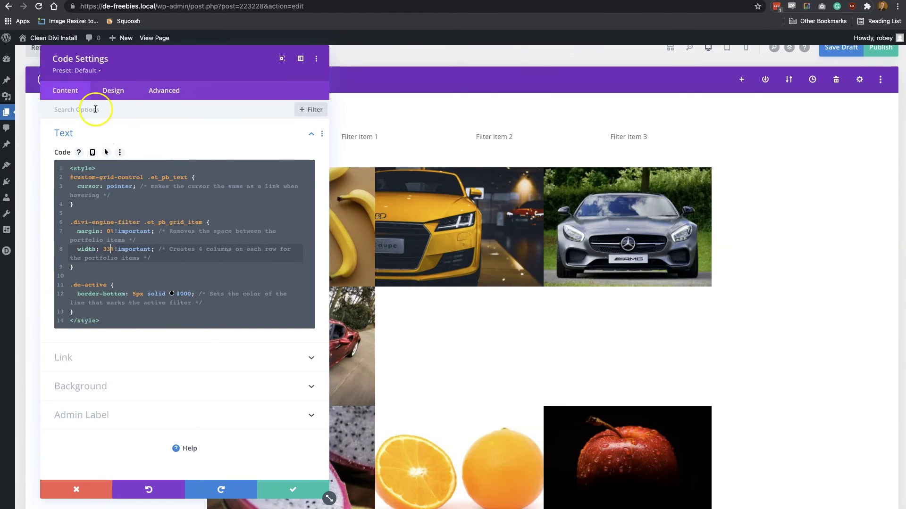
{"action": "left_click_drag", "start_coordinate": [122, 55], "coordinate": [330, 104]}
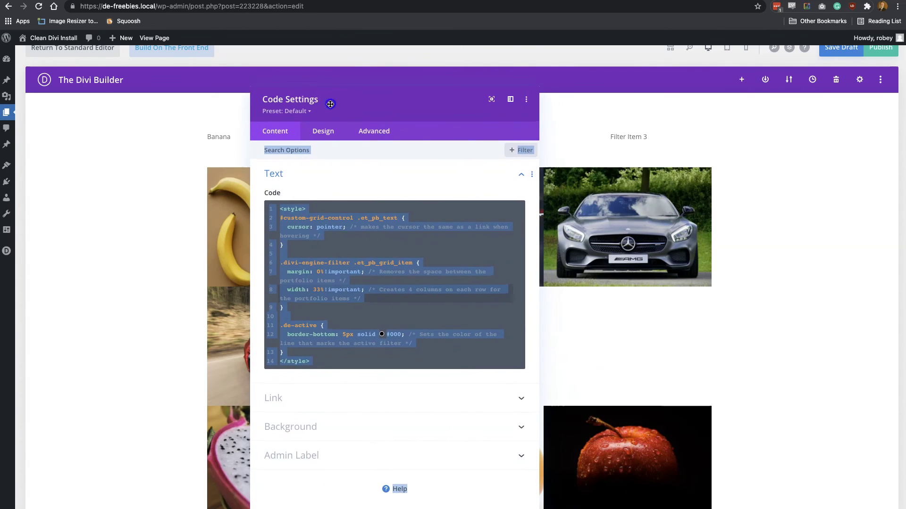
{"action": "left_click", "coordinate": [312, 237]}
{"action": "left_click", "coordinate": [318, 290]}
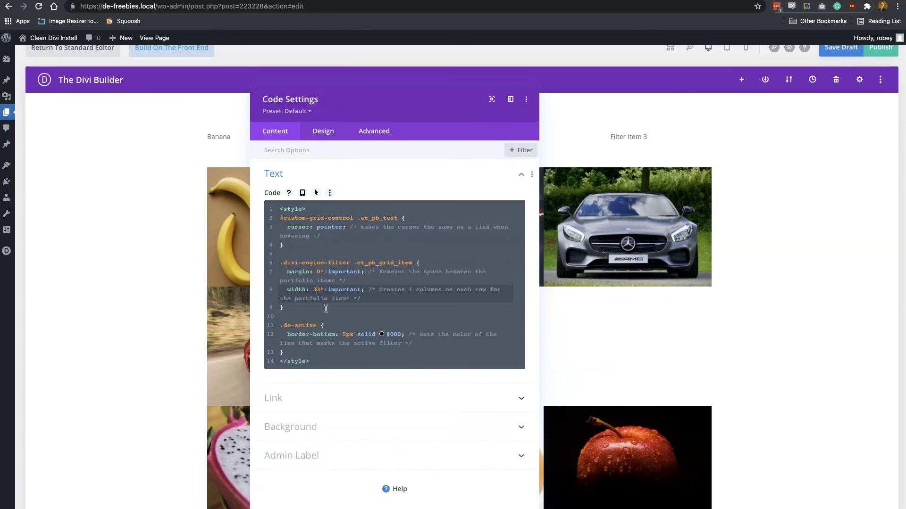
{"action": "key", "text": "BackSpace"}
{"action": "key", "text": "BackSpace"}
{"action": "type", "text": "25"}
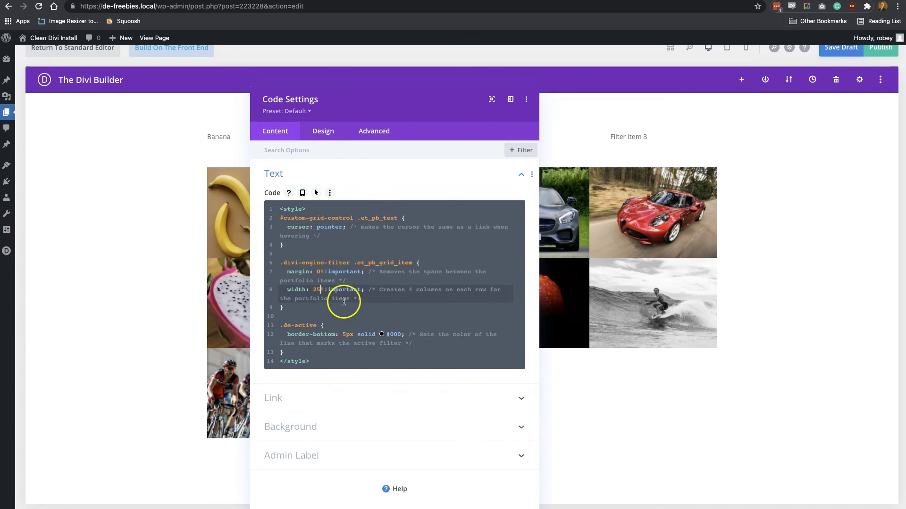
Save the CSS Code module's settings and publish the page.
{"action": "left_click_drag", "start_coordinate": [420, 105], "coordinate": [267, 67]}
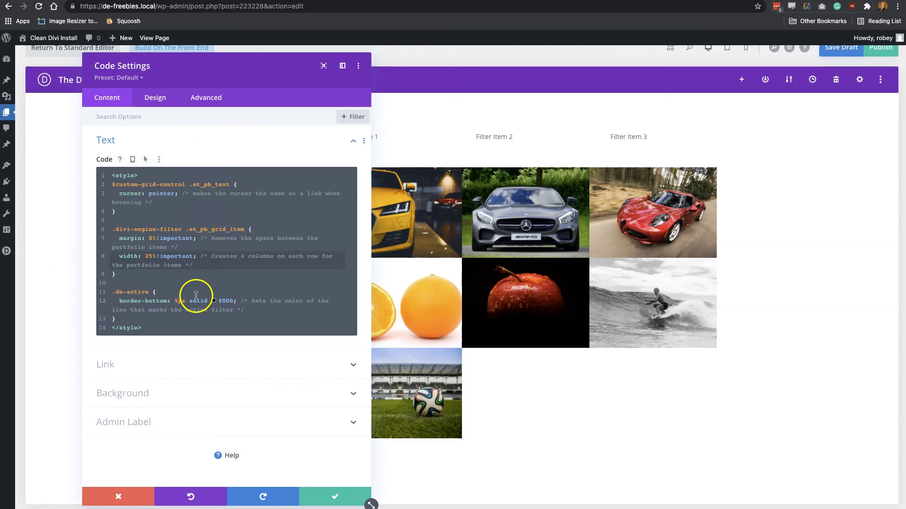
{"action": "left_click", "coordinate": [332, 500]}
{"action": "scroll", "coordinate": [802, 156], "scroll_direction": "up", "scroll_amount": 2}
{"action": "left_click", "coordinate": [880, 80]}
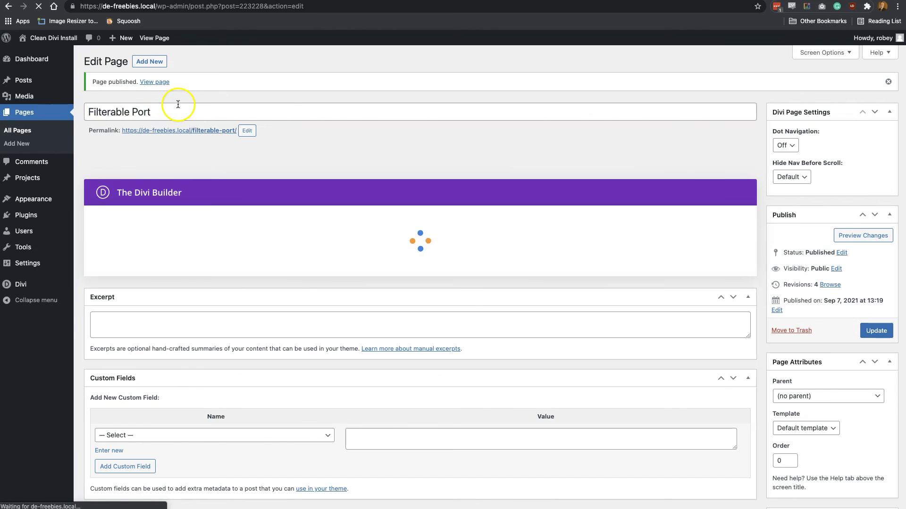
Open the published page in a new tab and test filtering the portfolio with Filter Item 2.
{"action": "right_click", "coordinate": [166, 83]}
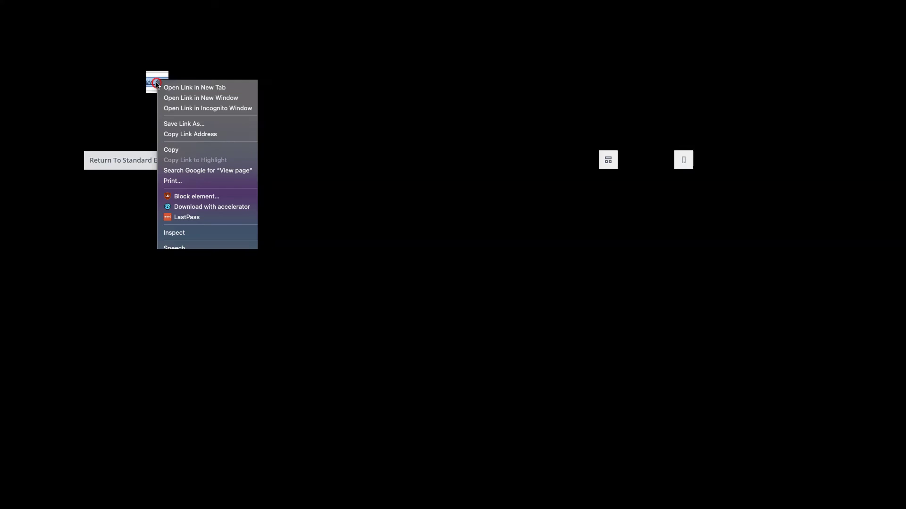
{"action": "left_click", "coordinate": [166, 88]}
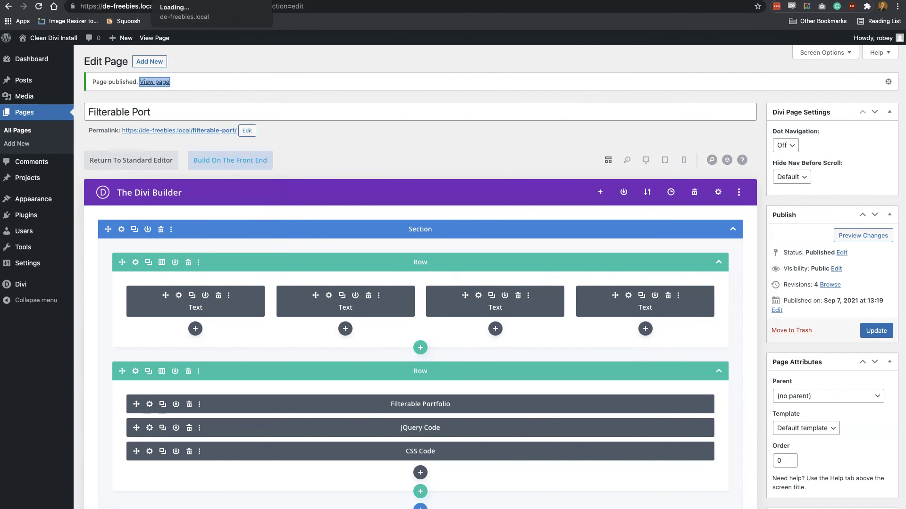
{"action": "key", "text": "ctrl+Tab"}
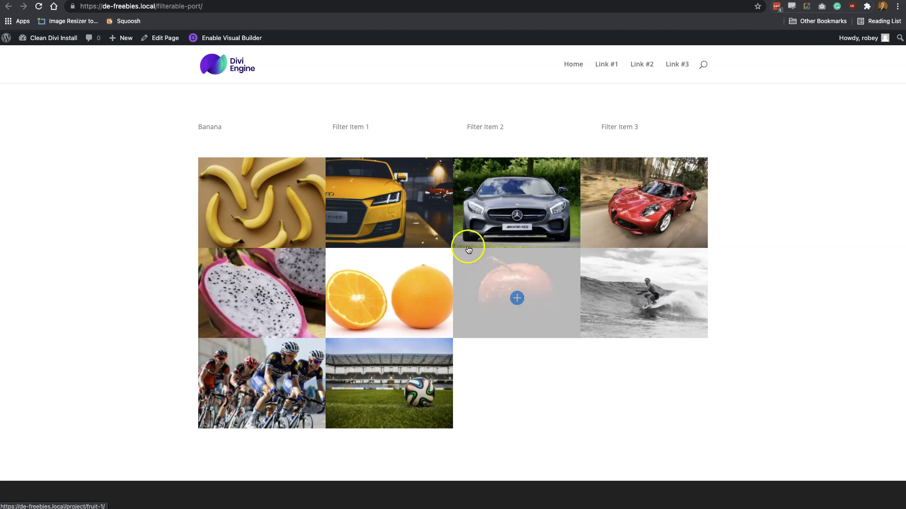
{"action": "left_click", "coordinate": [488, 131]}
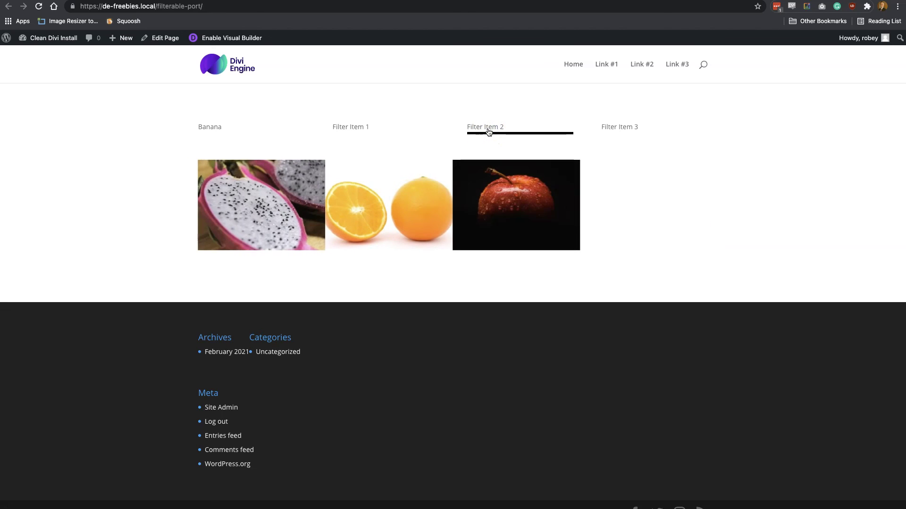
Test the published page's portfolio filtering by switching repeatedly between the Banana, Filter Item 1, Filter Item 2 and Filter Item 3 buttons.
{"action": "left_click", "coordinate": [213, 124]}
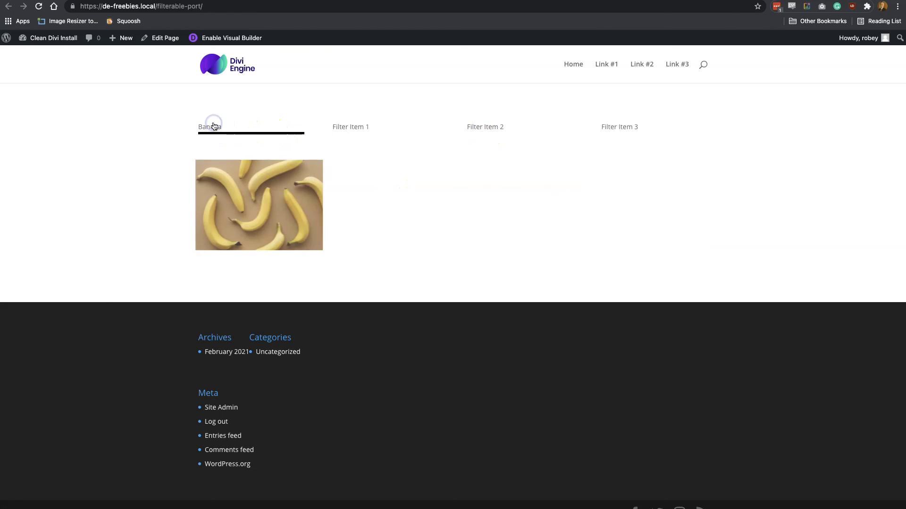
{"action": "left_click", "coordinate": [625, 130]}
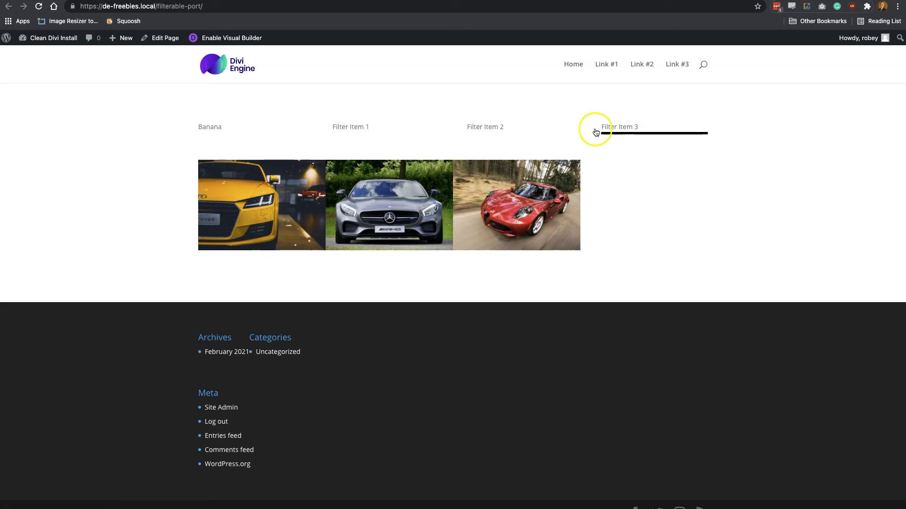
{"action": "left_click", "coordinate": [218, 128]}
{"action": "left_click", "coordinate": [347, 127]}
{"action": "left_click", "coordinate": [492, 127]}
{"action": "left_click", "coordinate": [210, 126]}
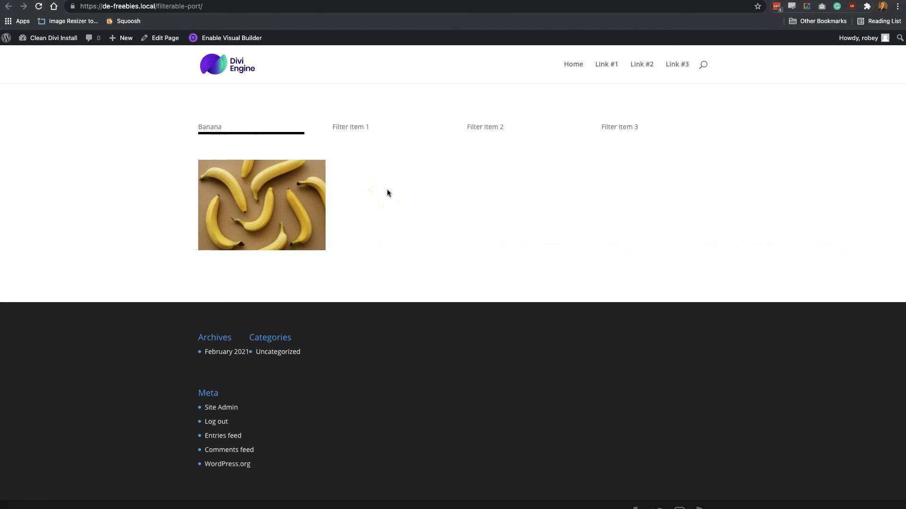
{"action": "left_click", "coordinate": [364, 131]}
{"action": "left_click", "coordinate": [496, 127]}
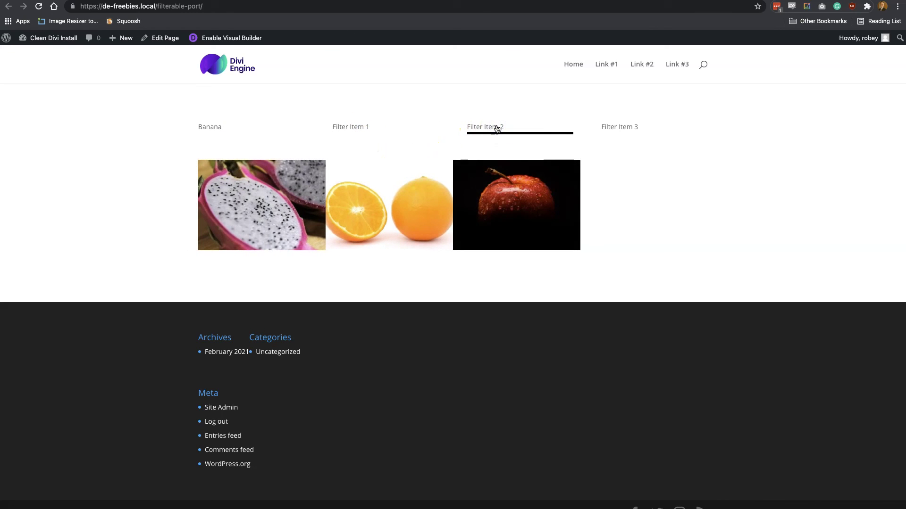
{"action": "left_click", "coordinate": [619, 128]}
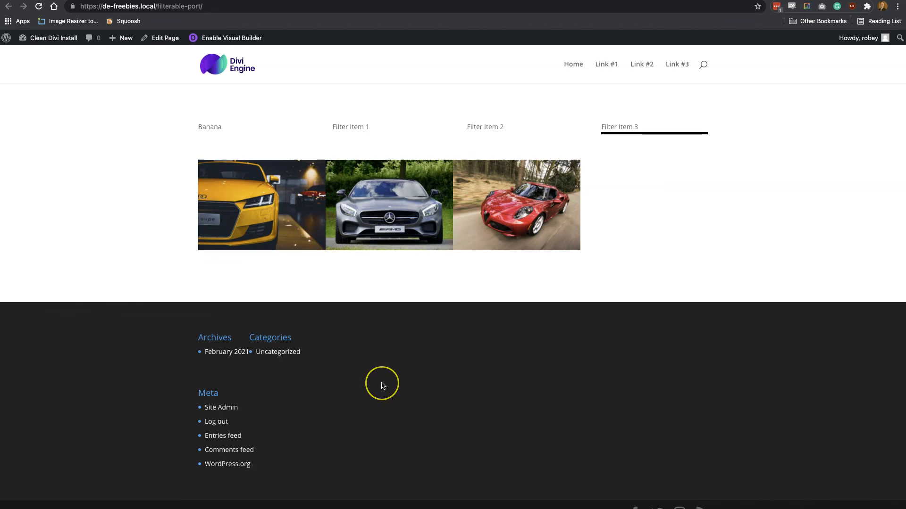
{"action": "left_click", "coordinate": [347, 128]}
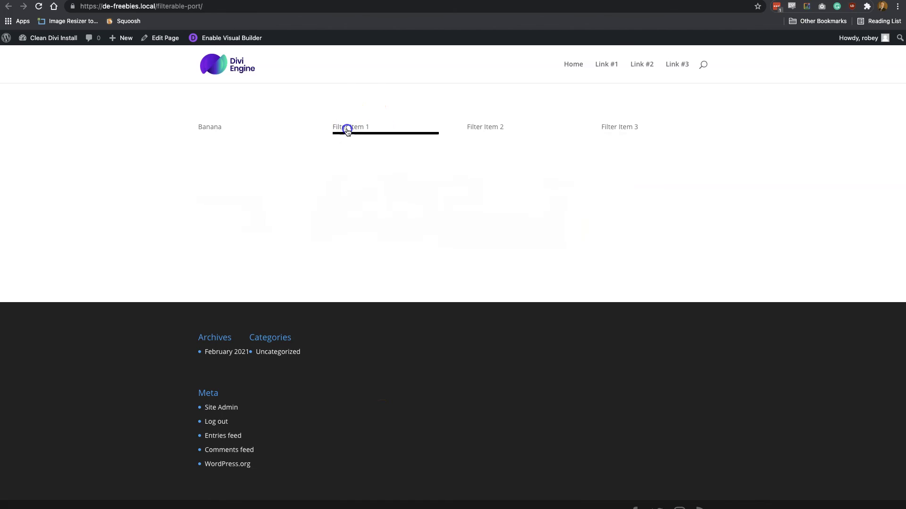
{"action": "left_click", "coordinate": [490, 129]}
{"action": "left_click", "coordinate": [199, 127]}
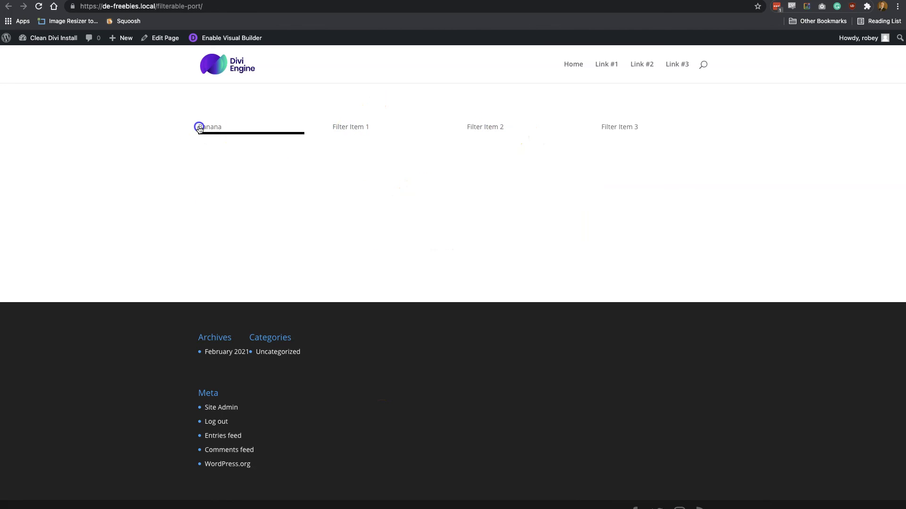
{"action": "left_click", "coordinate": [370, 129]}
{"action": "left_click", "coordinate": [501, 129]}
{"action": "left_click", "coordinate": [630, 128]}
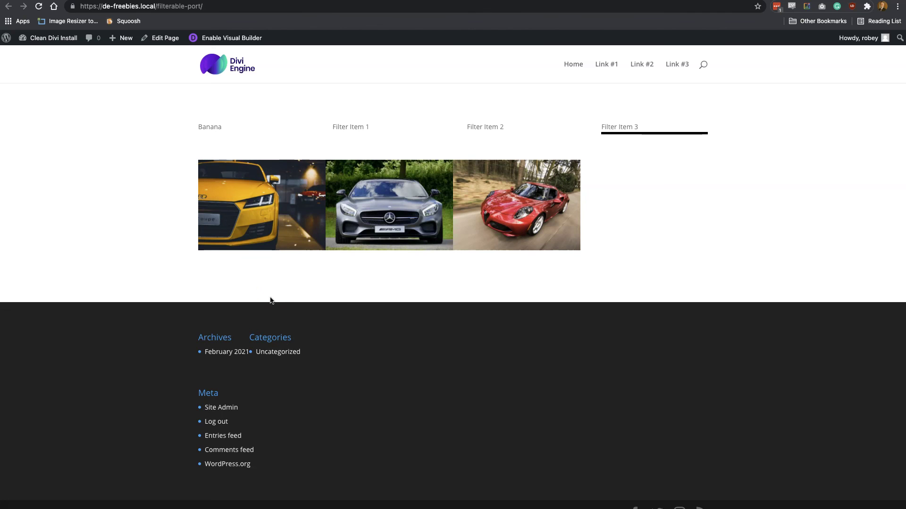
{"action": "left_click", "coordinate": [119, 412]}
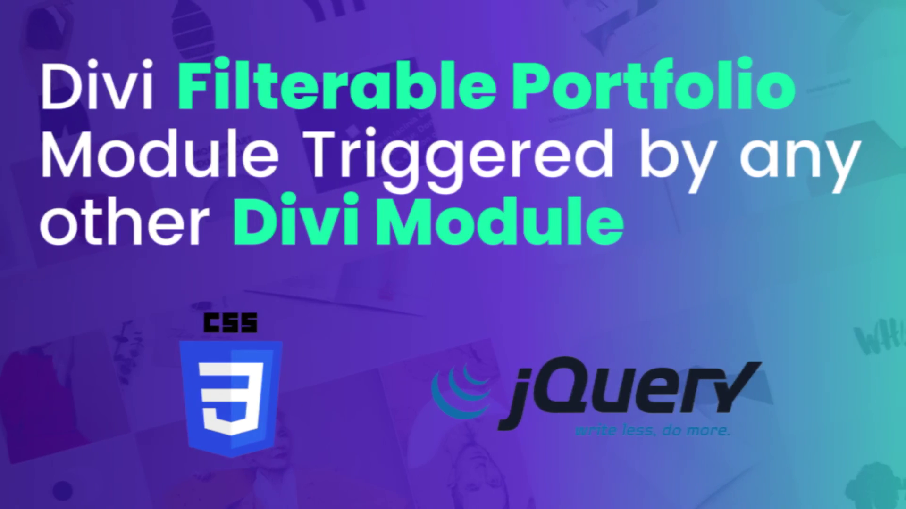